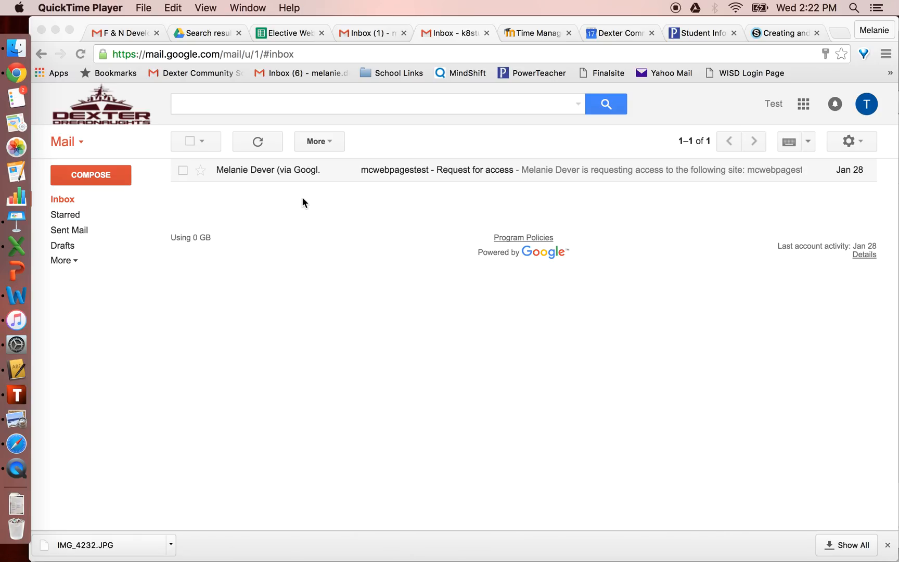
Open Google Sites from Google's full product list and switch to the student test account.
left_click(806, 111)
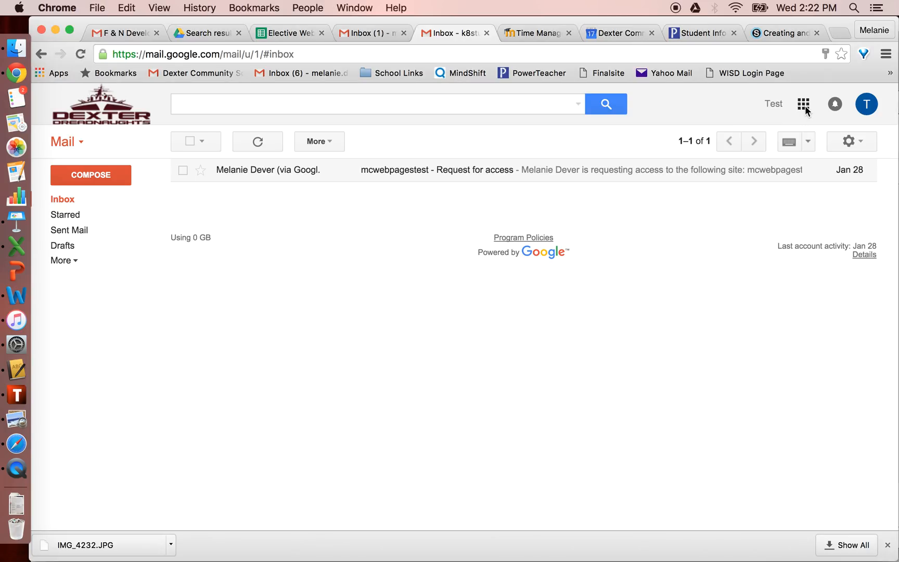
left_click(806, 110)
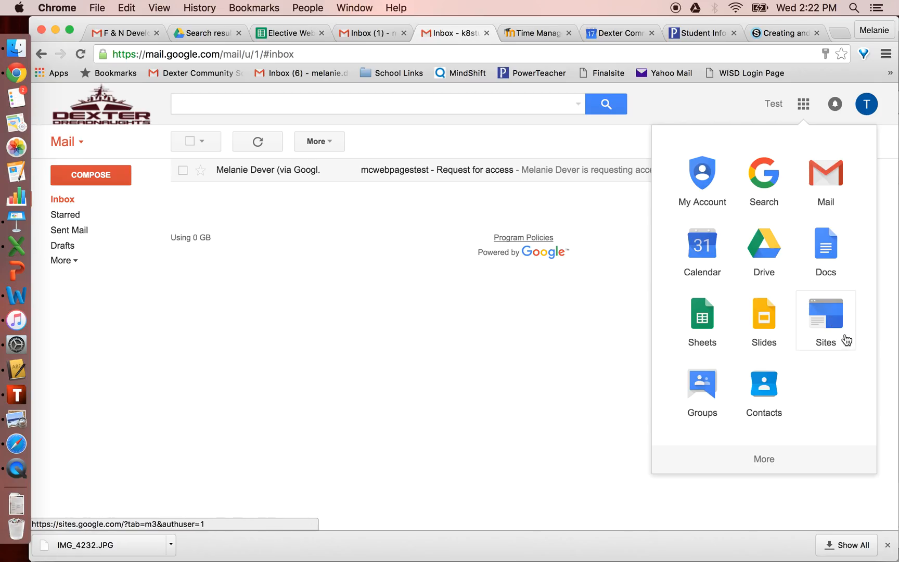
left_click(764, 459)
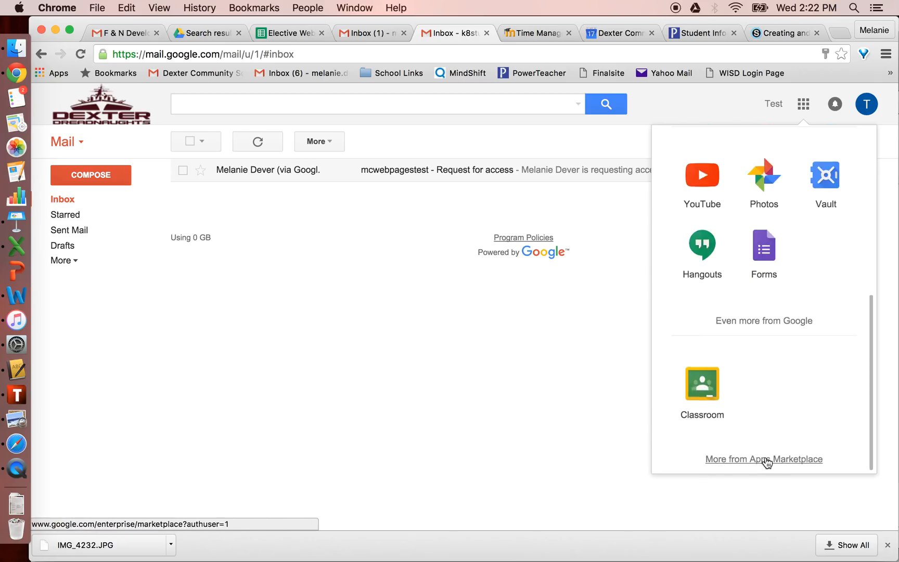
left_click(769, 322)
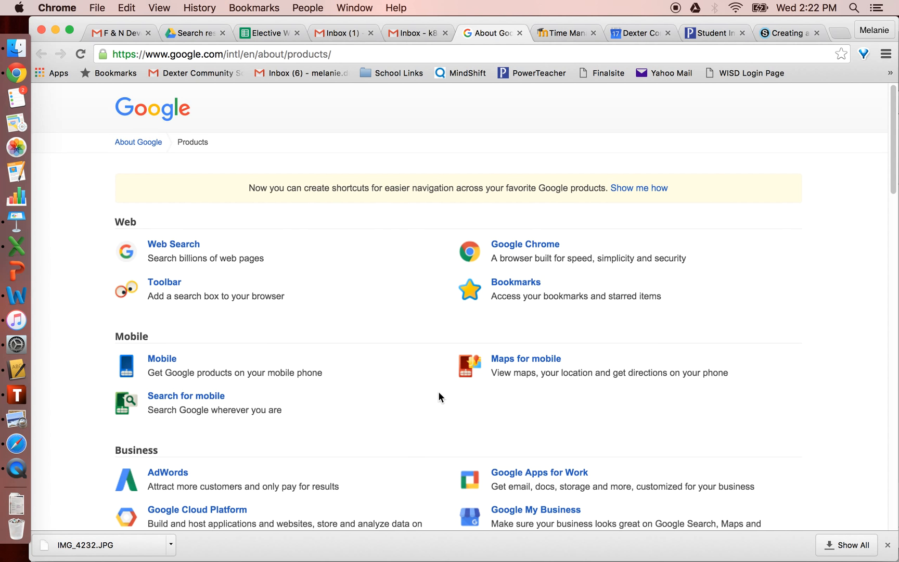
scroll(438, 391, "down", 10)
scroll(438, 392, "down", 15)
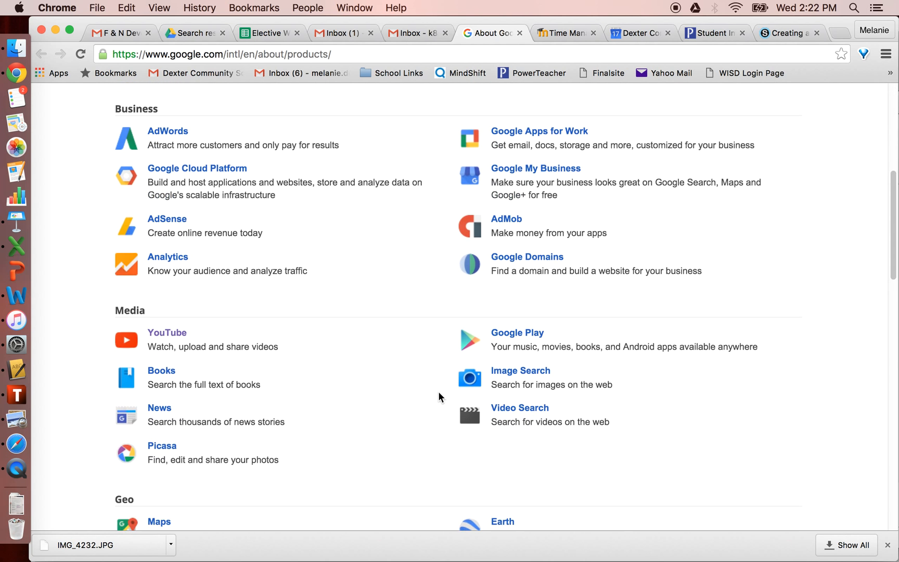
scroll(438, 391, "down", 4)
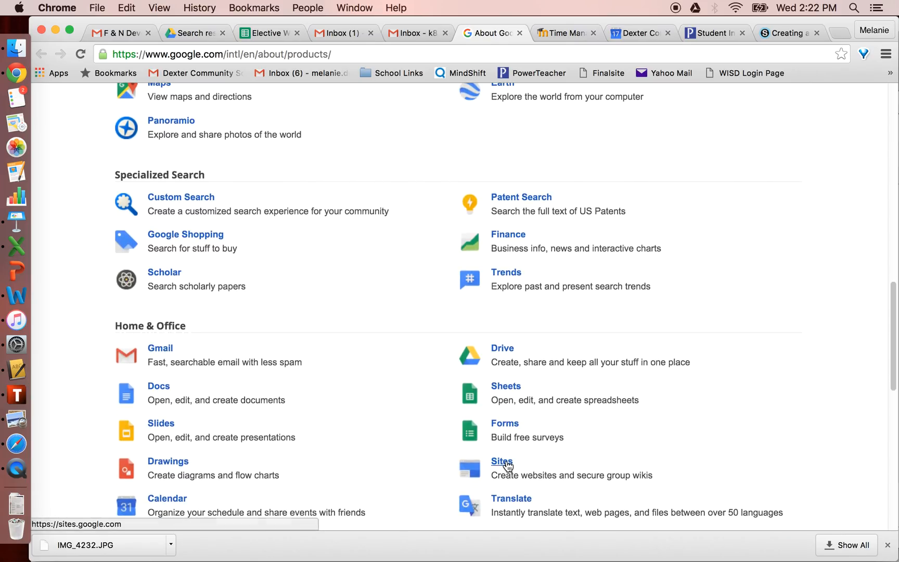
left_click(502, 461)
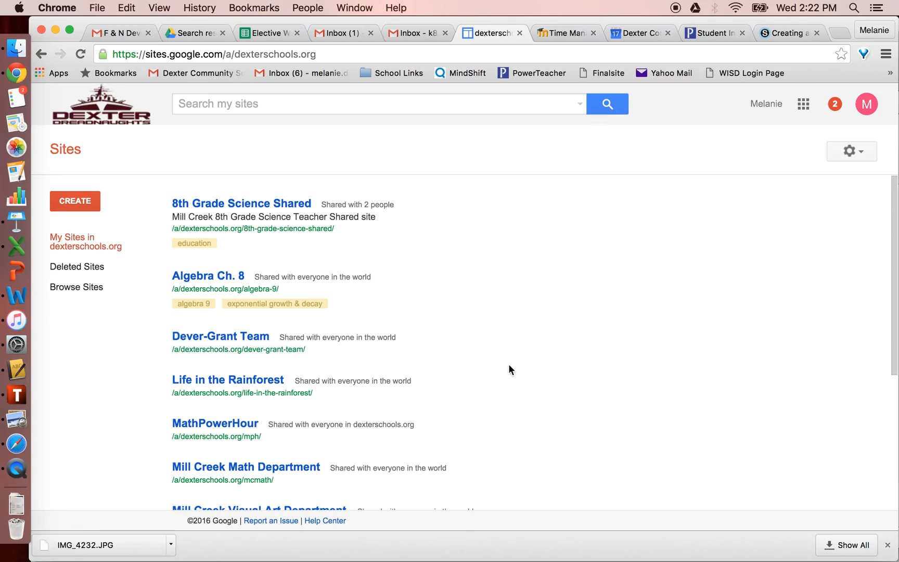
left_click(866, 104)
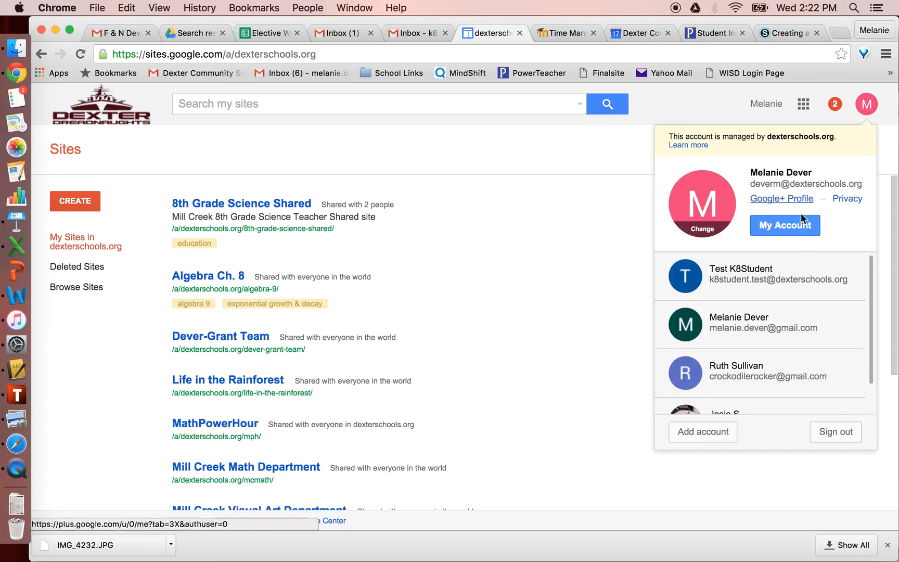
left_click(782, 289)
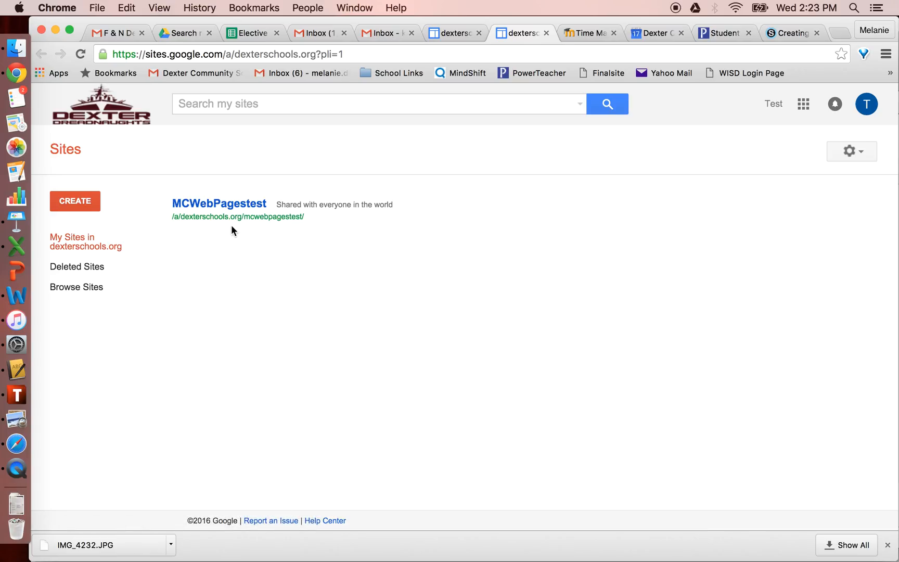
Start a new site from the blank template and name it "Test Site for web pagesMD".
left_click(81, 204)
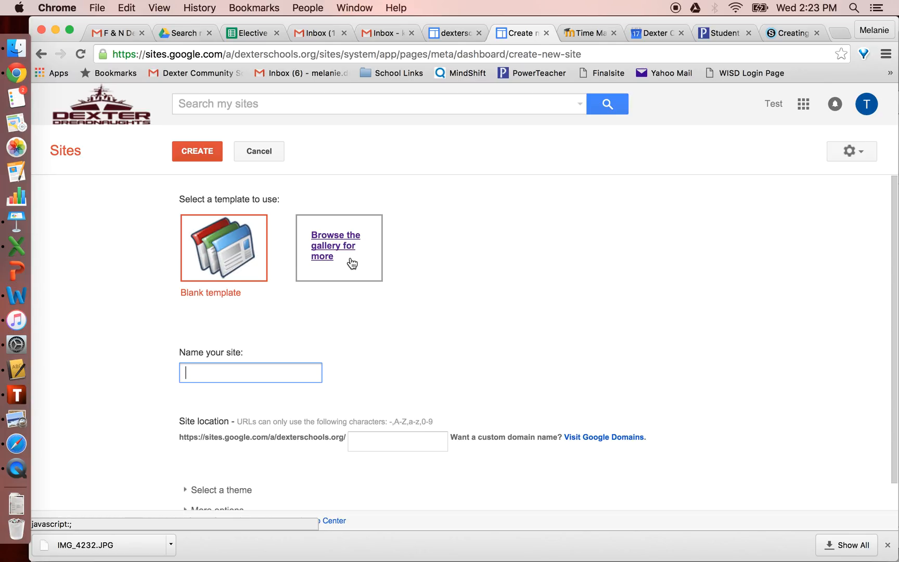
left_click(238, 249)
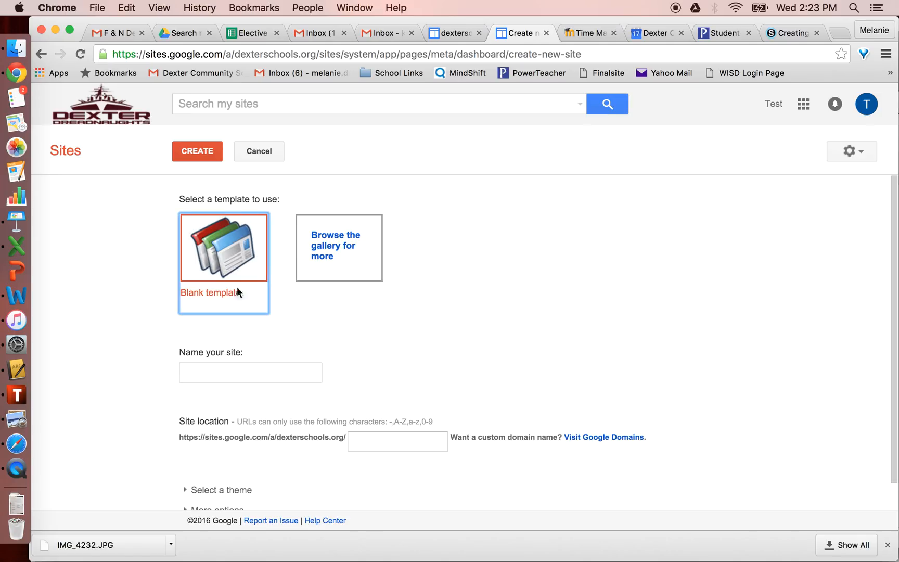
left_click(243, 375)
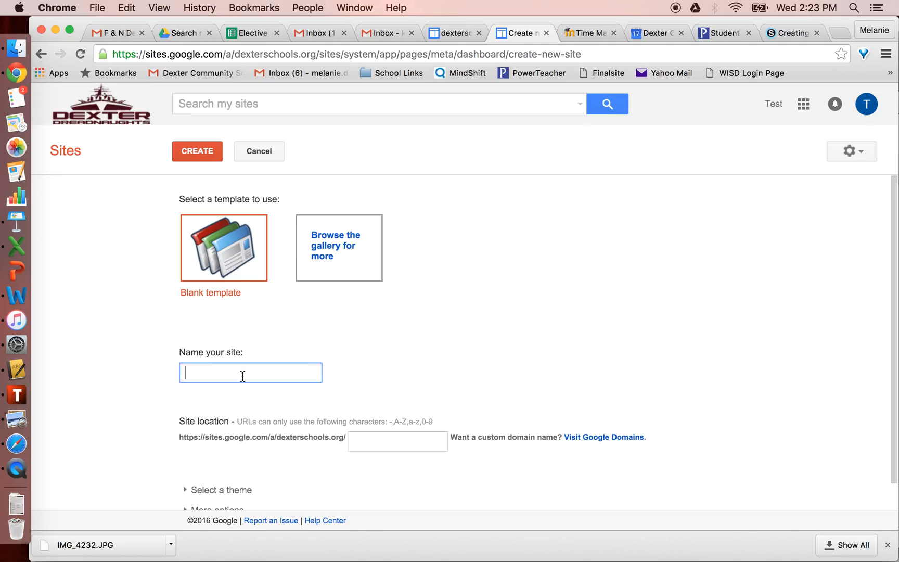
type("Test Site for web pa")
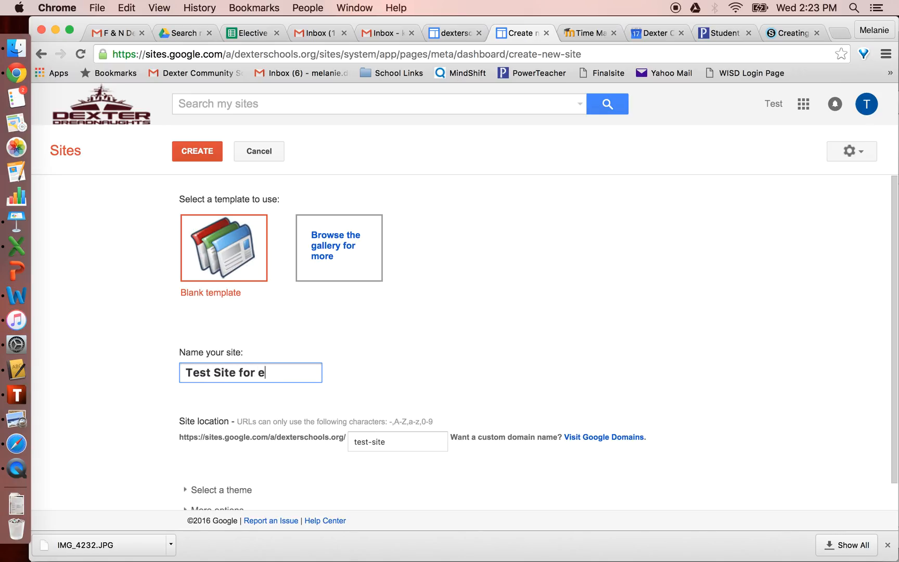
type("ges")
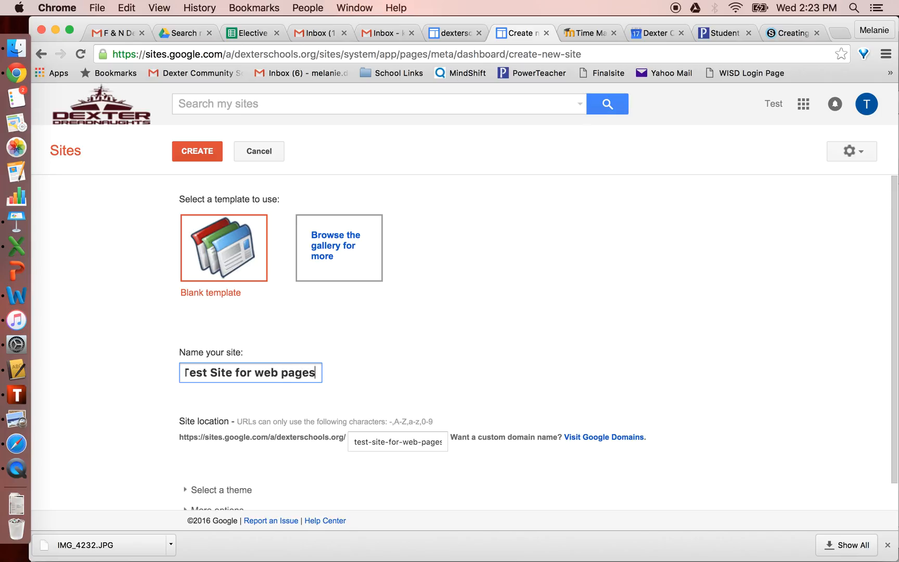
type("MD")
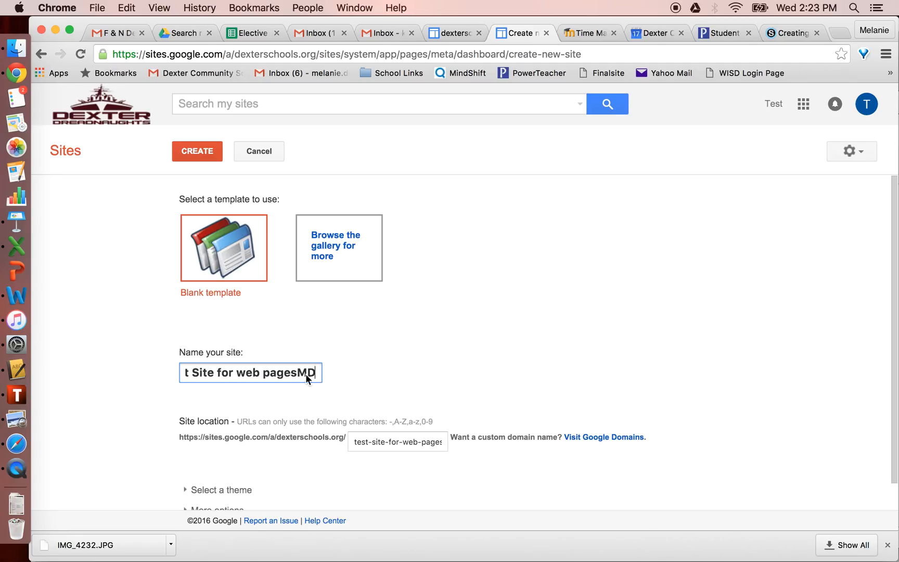
Choose the Patchwork theme for the new site and create the site.
scroll(308, 422, "down", 1)
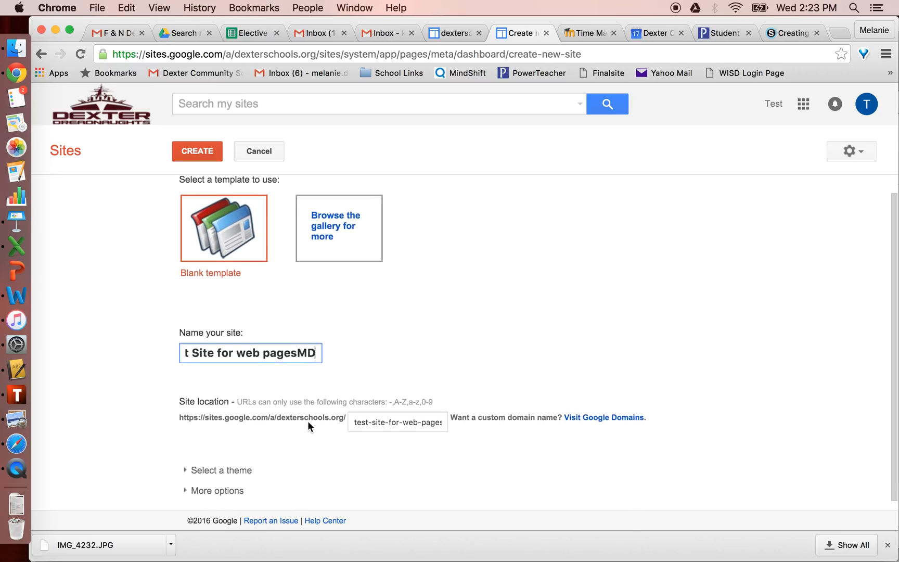
scroll(306, 450, "down", 1)
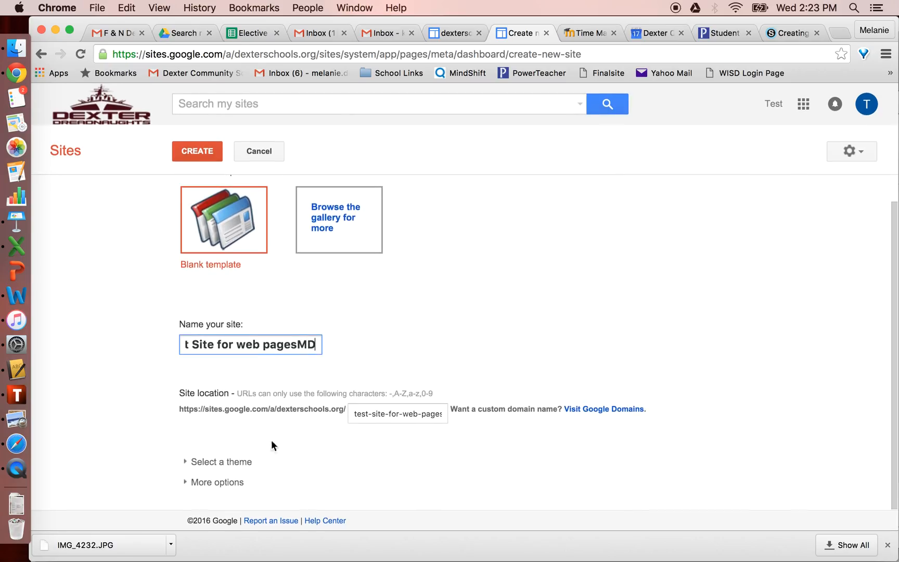
left_click(185, 462)
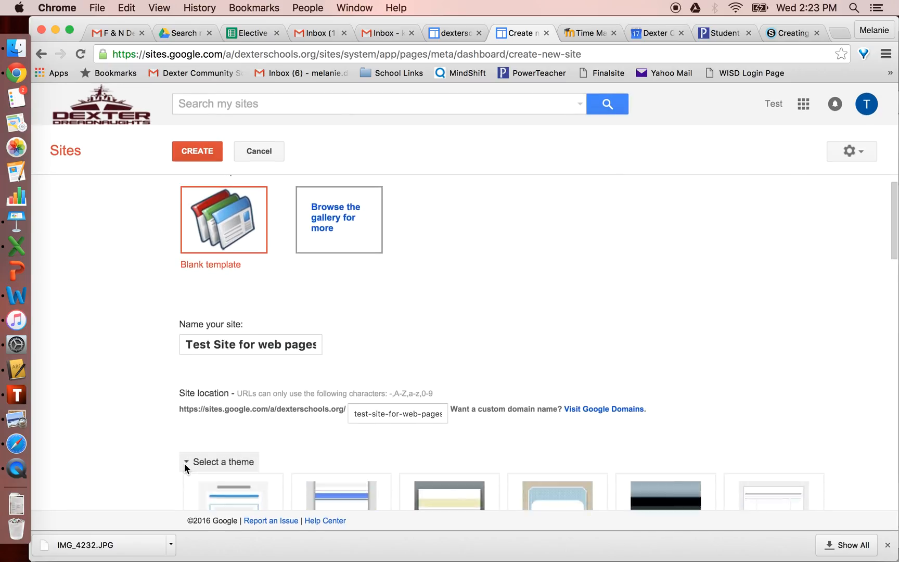
scroll(144, 453, "down", 5)
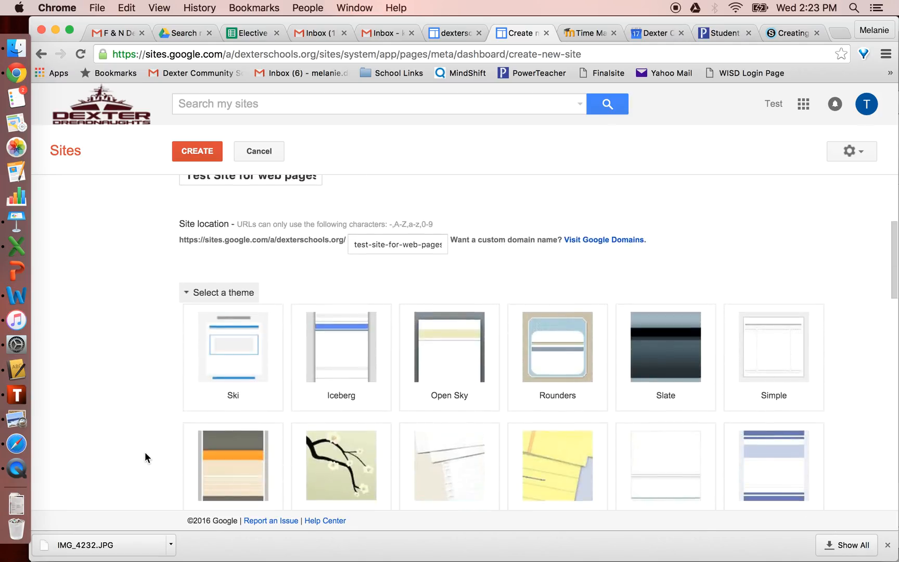
scroll(156, 444, "down", 5)
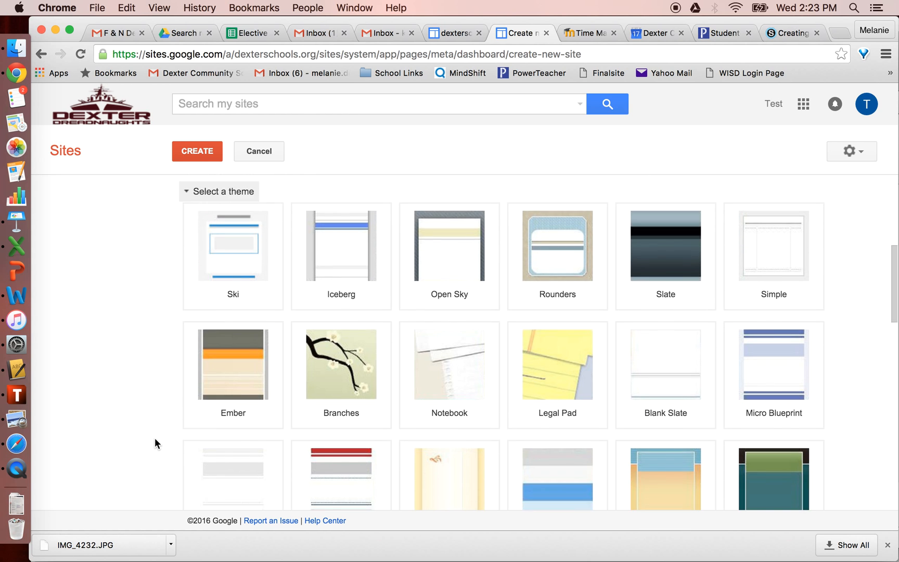
scroll(155, 444, "down", 10)
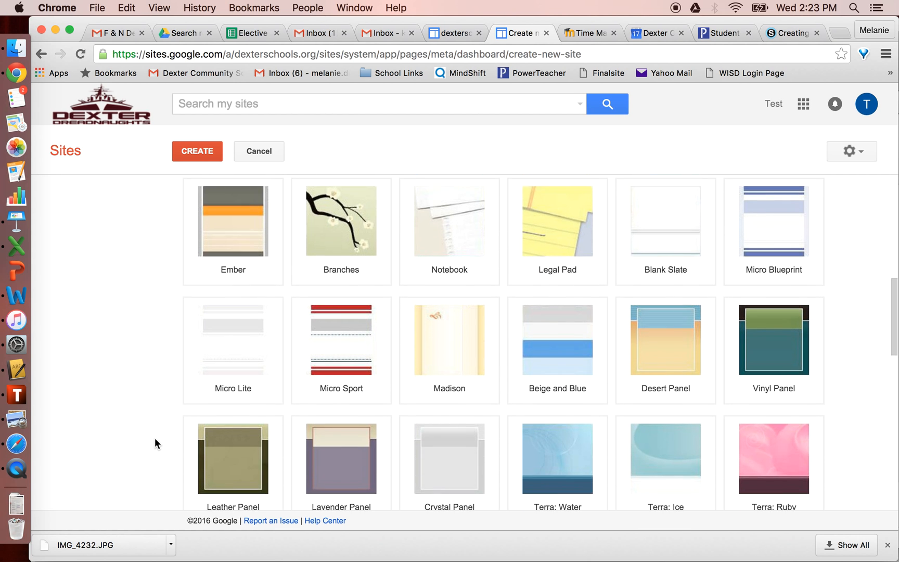
scroll(154, 437, "down", 5)
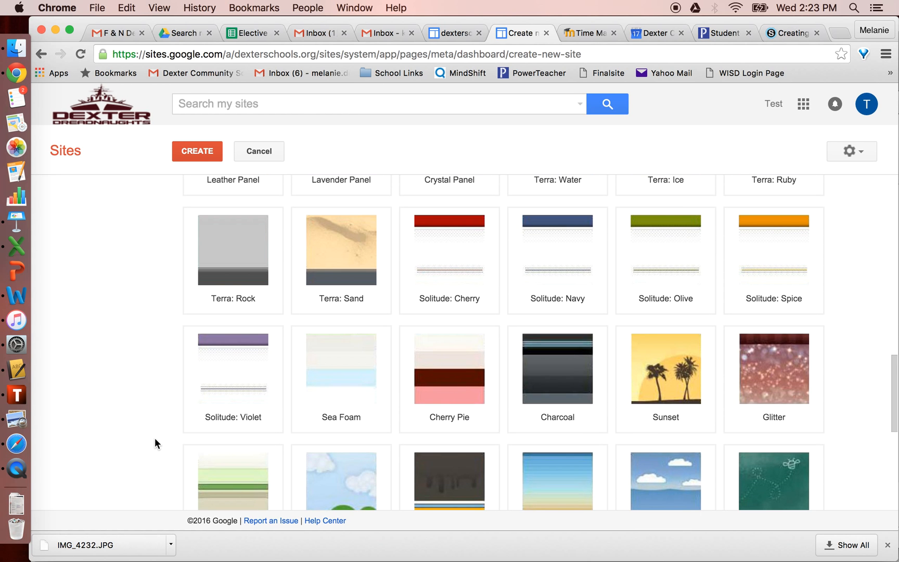
scroll(167, 430, "down", 10)
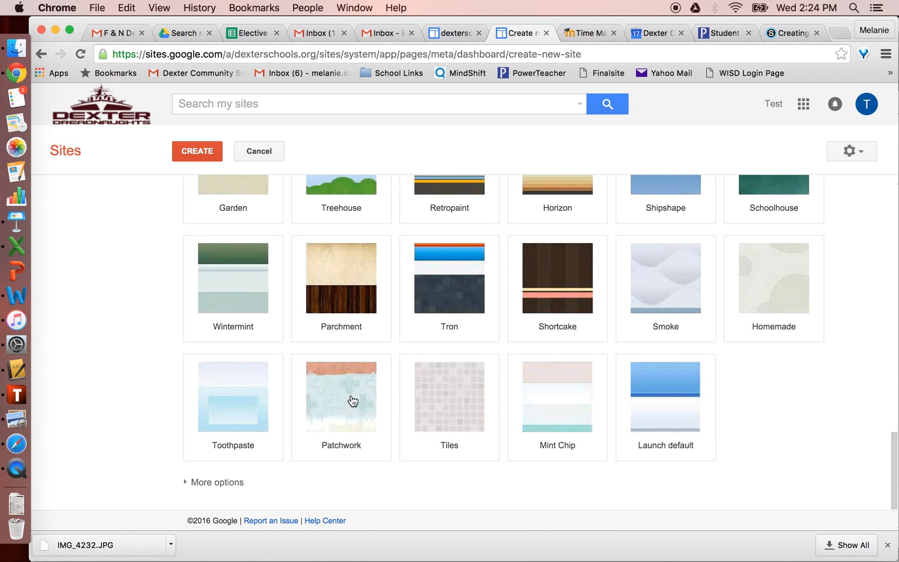
left_click(353, 401)
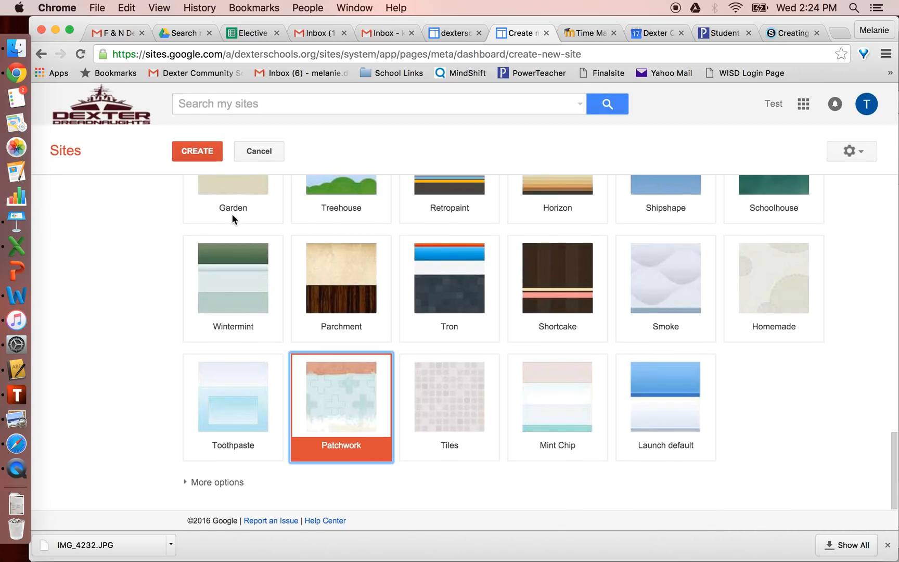
left_click(203, 152)
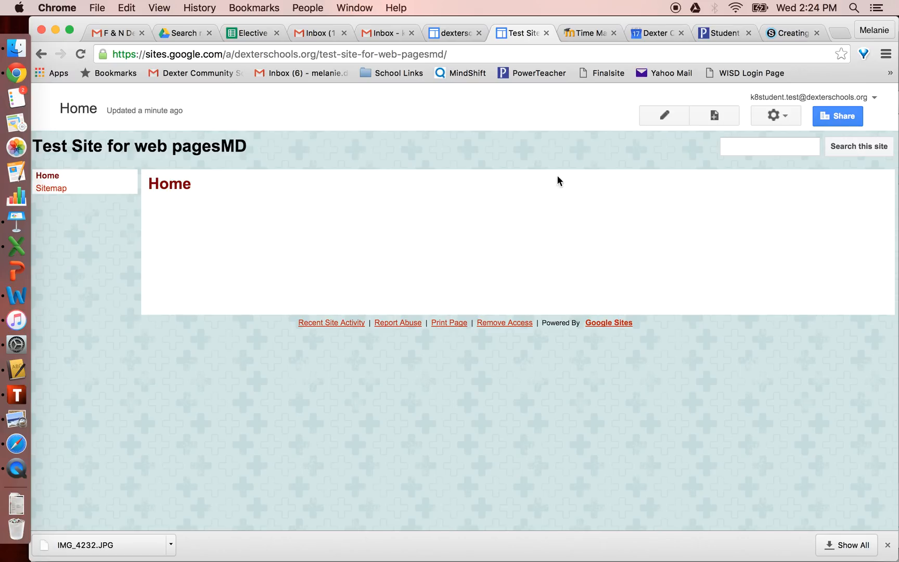
Add the line "Type text" to the Home page body and give it a blue highlight and a different text color.
left_click(668, 114)
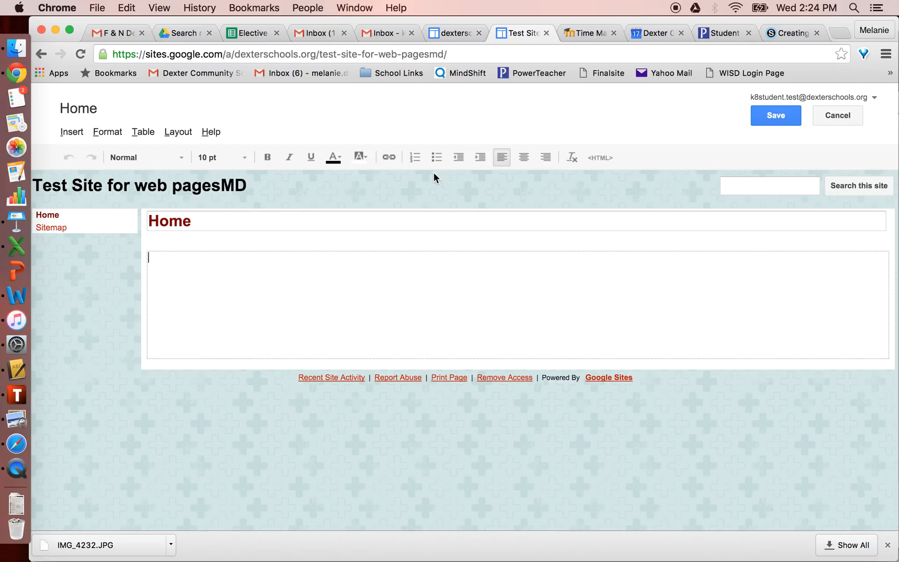
type("Type text")
left_click_drag(195, 260, 133, 256)
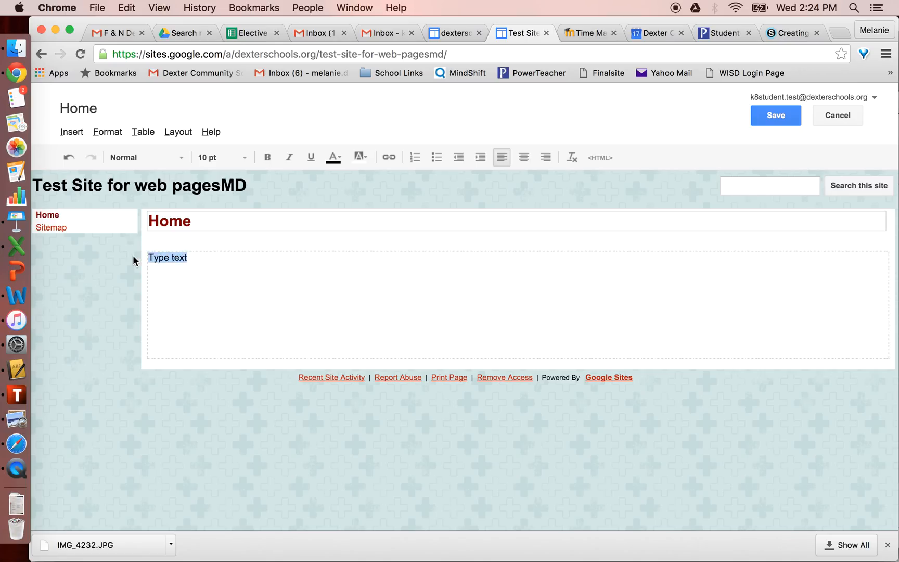
left_click(333, 157)
left_click(360, 157)
left_click(424, 188)
left_click(333, 157)
left_click(355, 191)
Examine the page editor's web address link, content insertion and text formatting options without applying any of them.
left_click(389, 157)
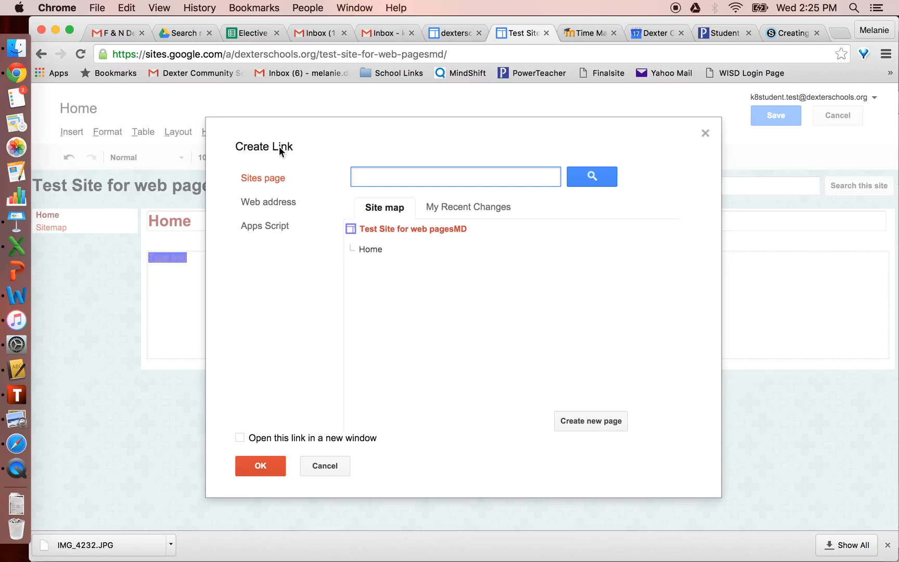
left_click(267, 202)
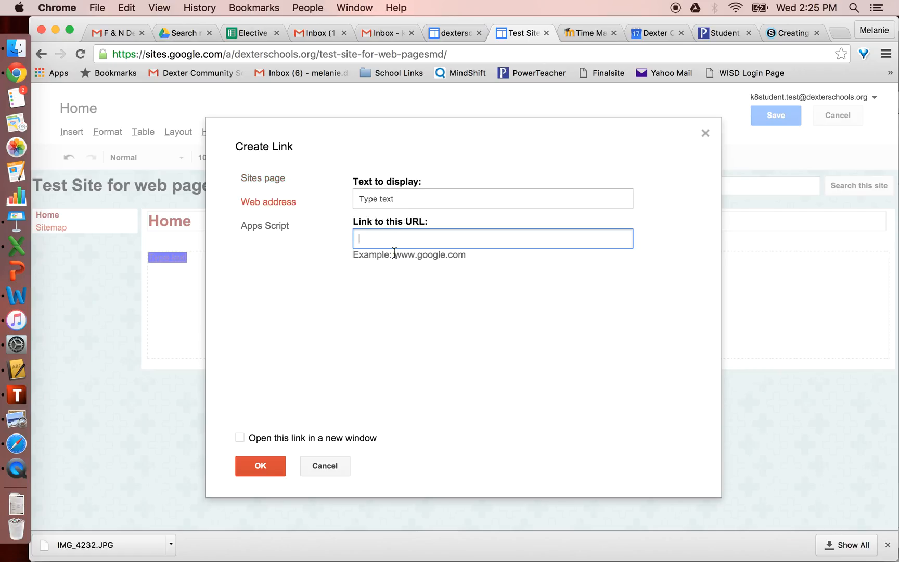
left_click(330, 467)
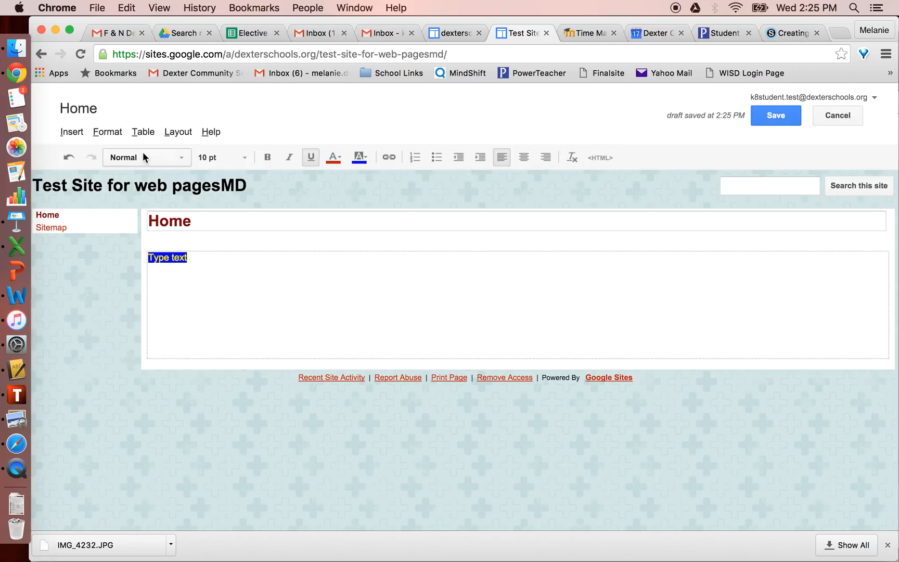
left_click(84, 130)
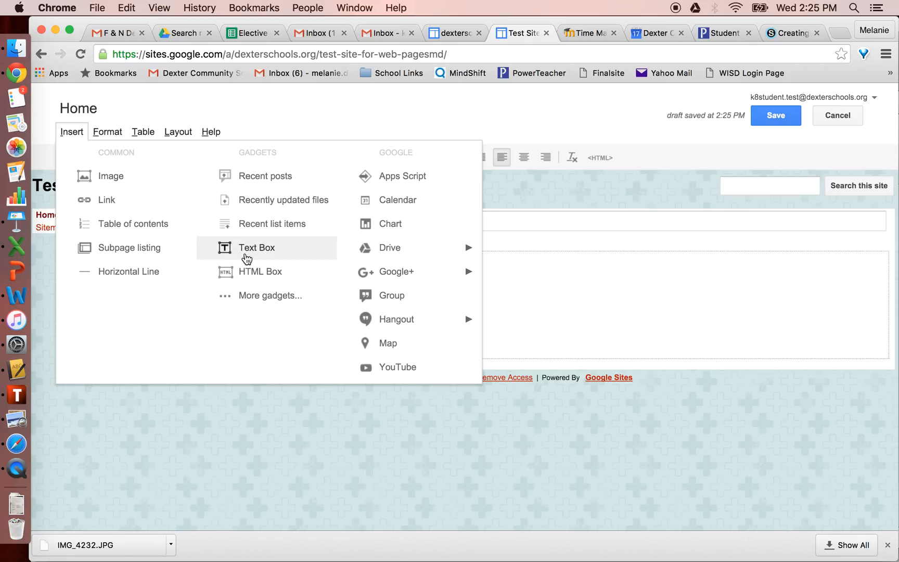
mouse_move(423, 280)
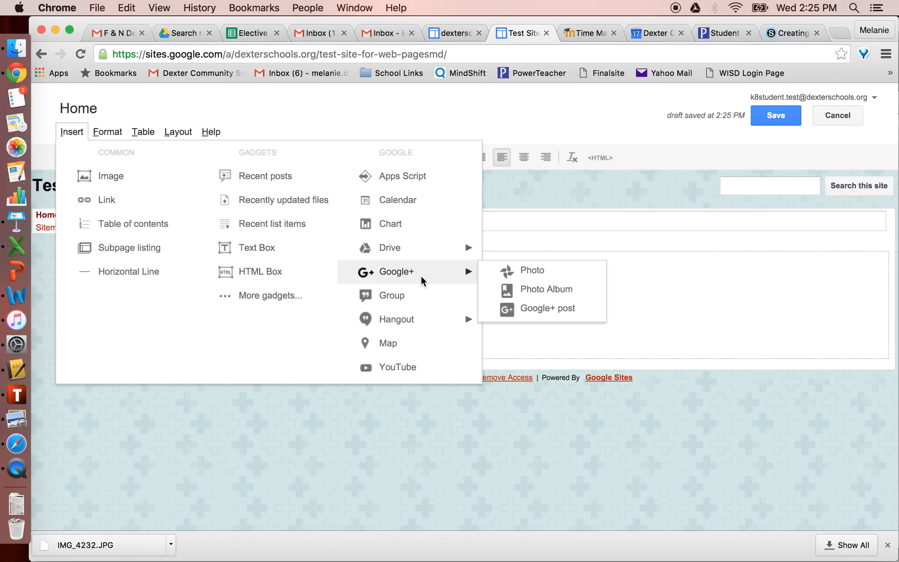
mouse_move(422, 256)
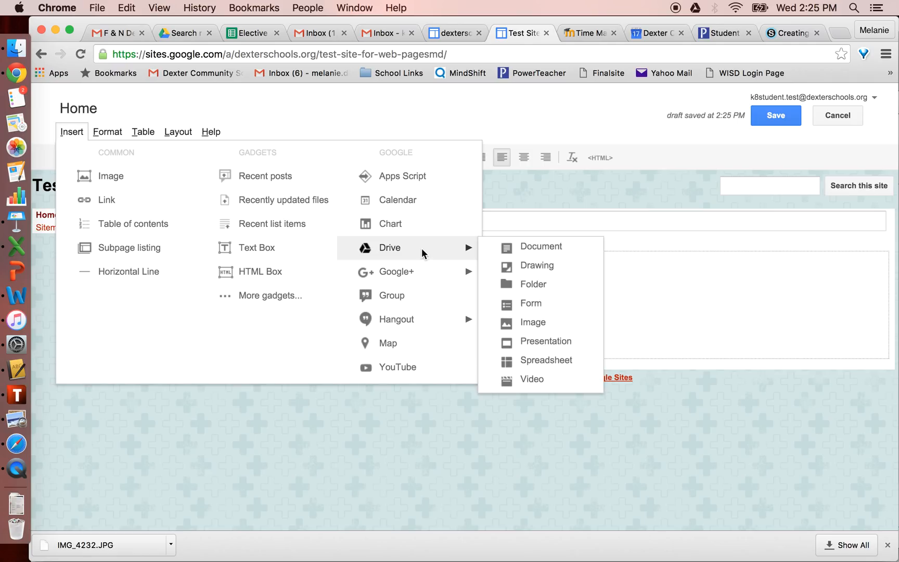
left_click(112, 132)
left_click(114, 134)
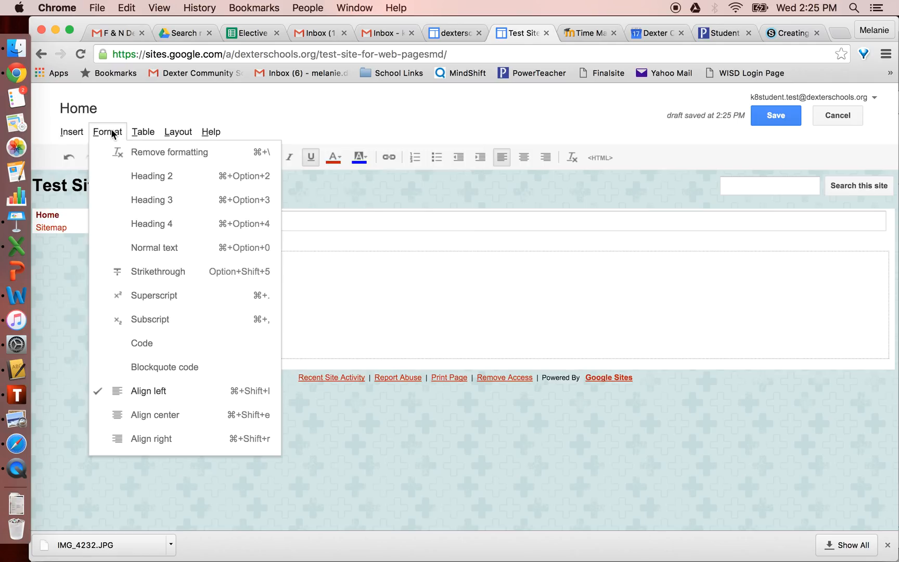
left_click(332, 162)
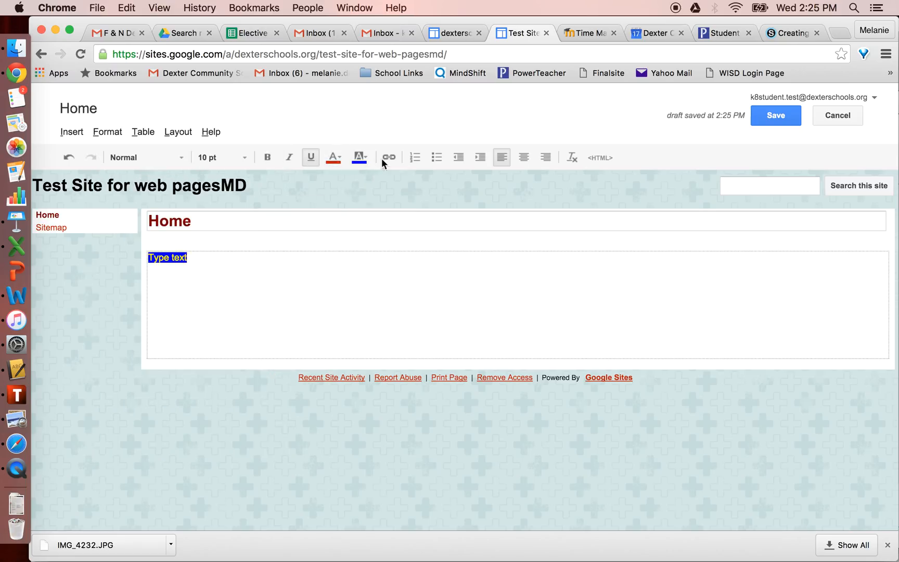
Try the Two column (simple) layout on the Home page.
left_click(147, 135)
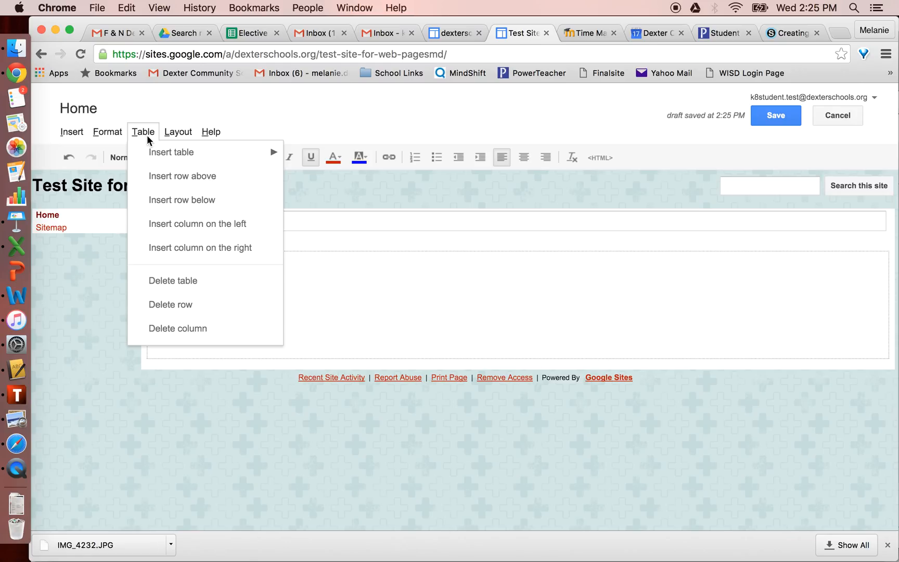
left_click(175, 132)
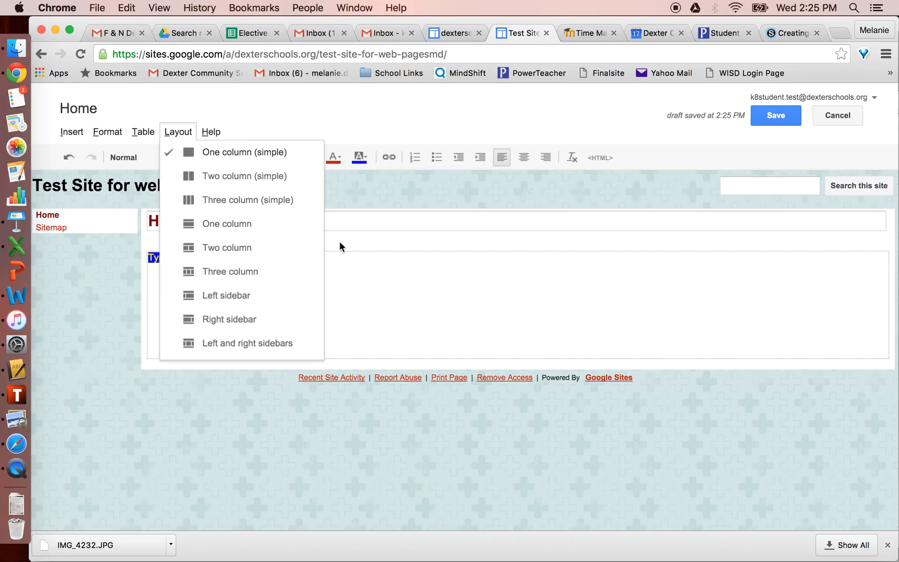
left_click(235, 178)
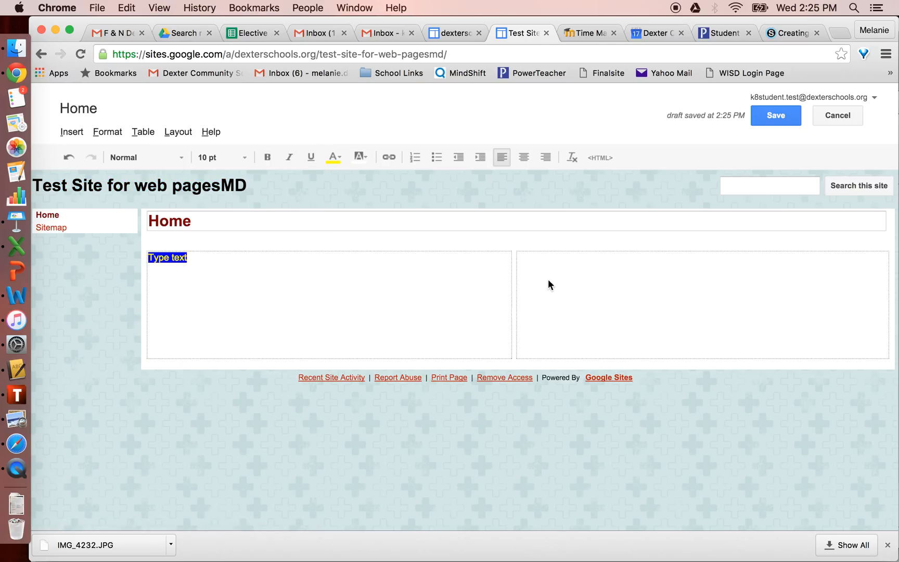
Change the Home page to the Three column layout and save the page.
left_click(172, 131)
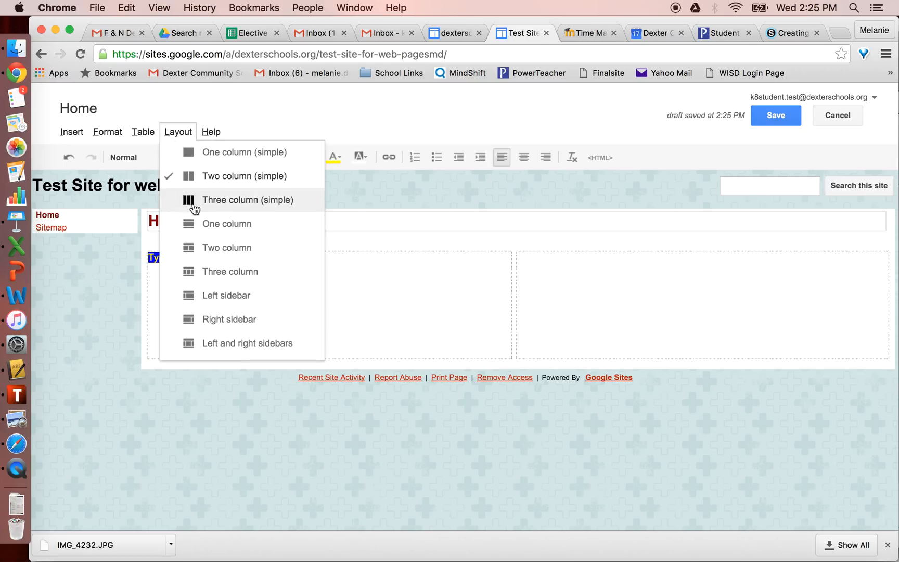
left_click(203, 272)
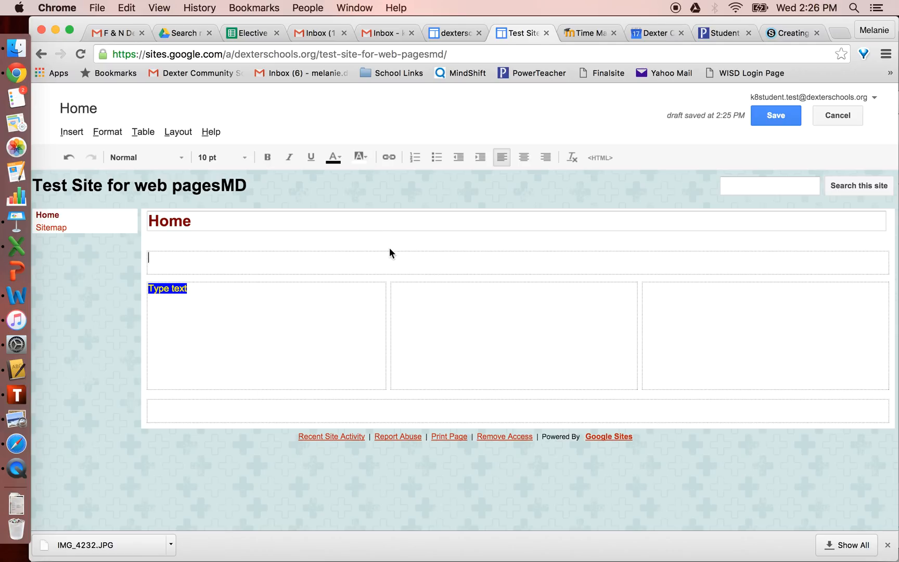
left_click(178, 132)
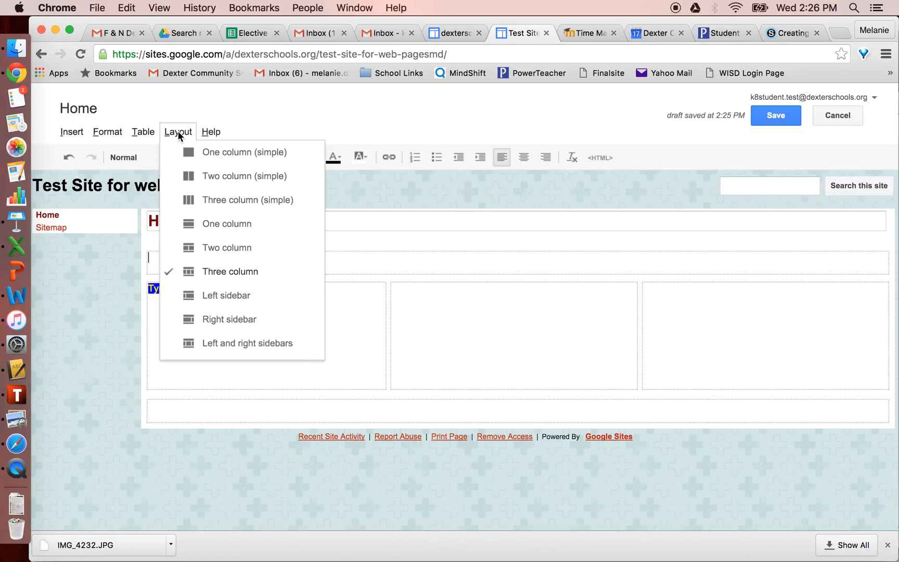
mouse_move(216, 135)
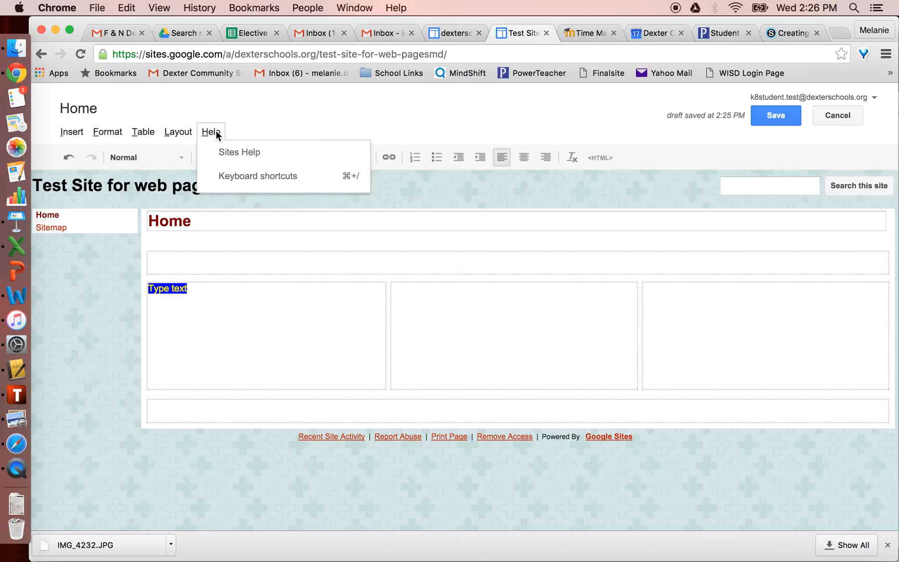
left_click(321, 125)
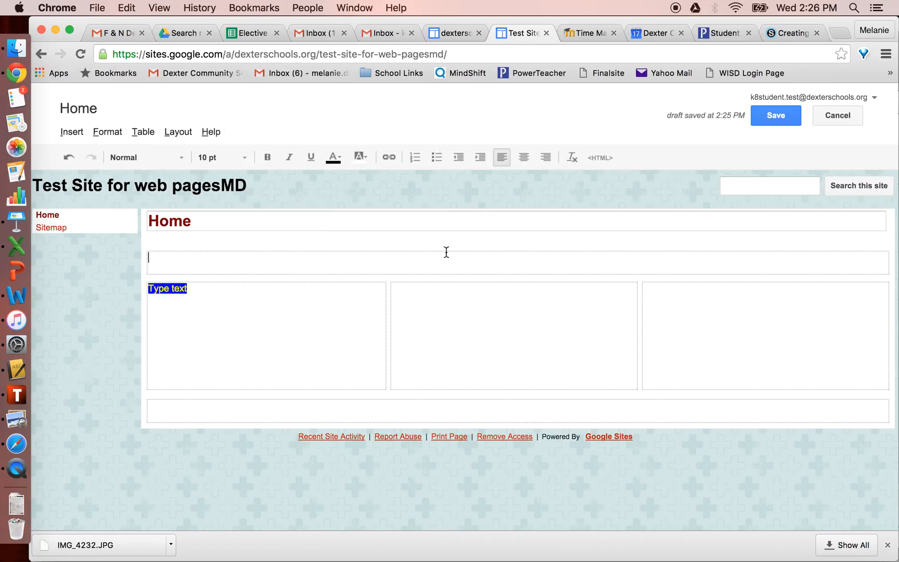
left_click(786, 118)
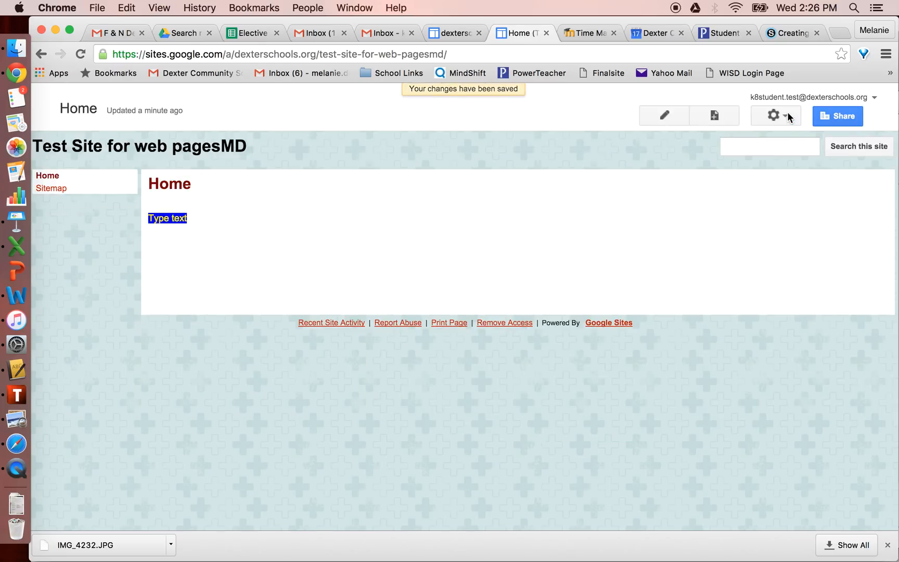
Create a page named "Sub page 1" with the Web Page template under Home, and save it.
left_click(715, 118)
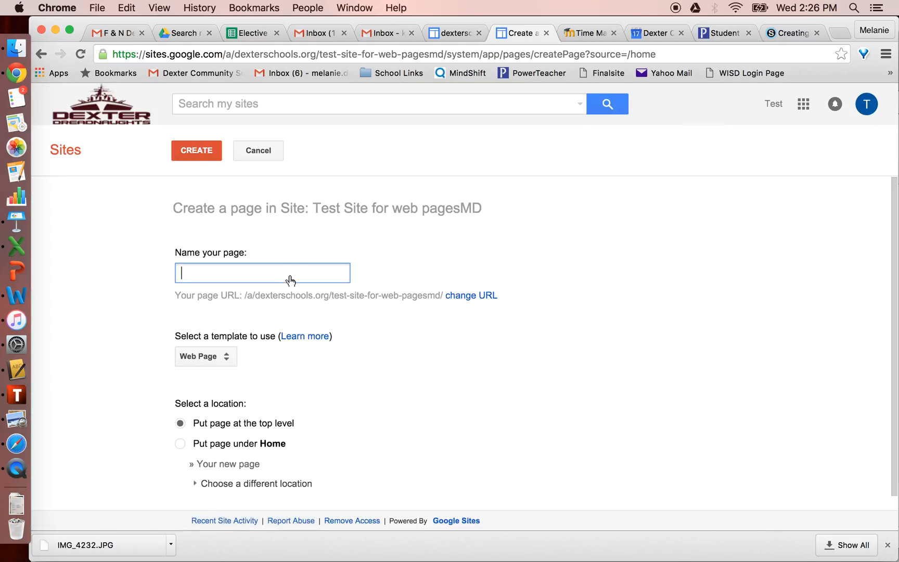
type("Sub page 1")
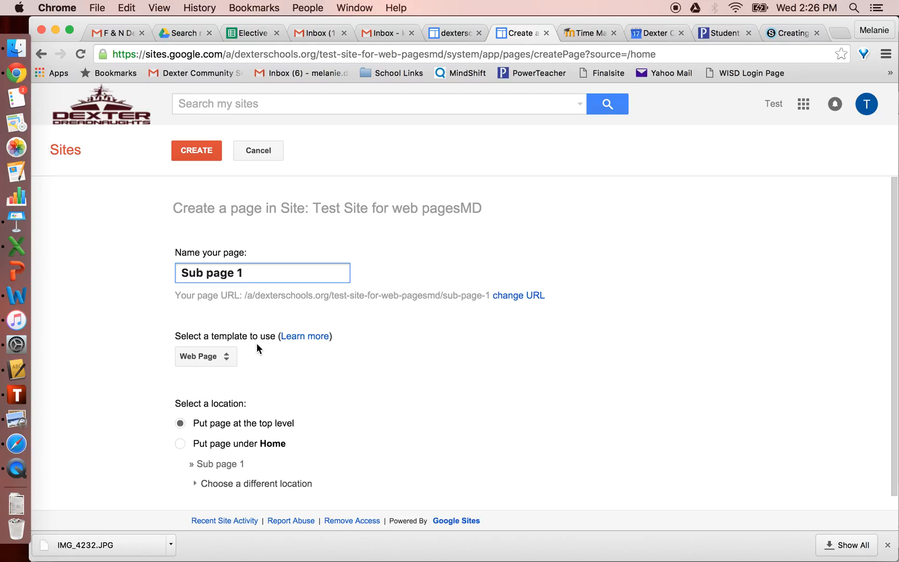
left_click(223, 356)
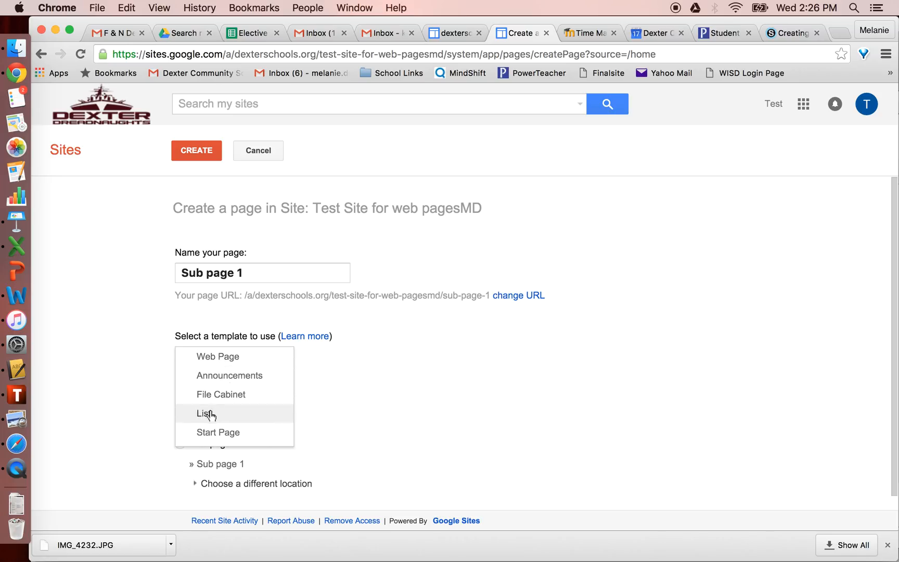
left_click(243, 361)
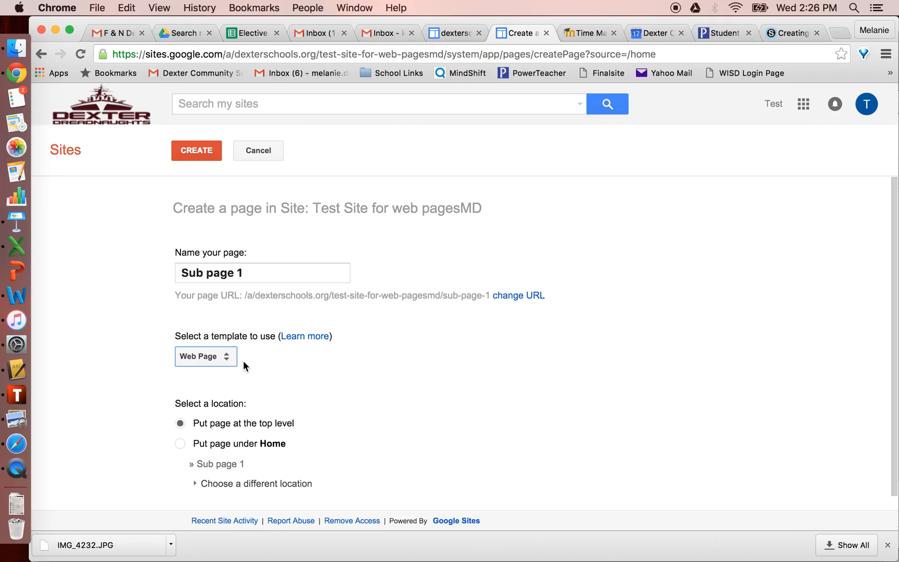
scroll(350, 421, "down", 1)
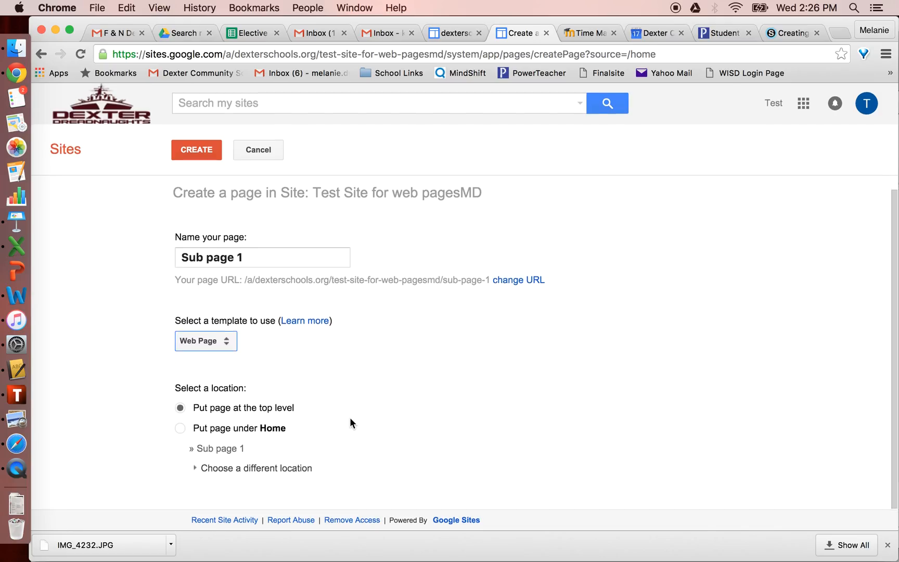
left_click(180, 430)
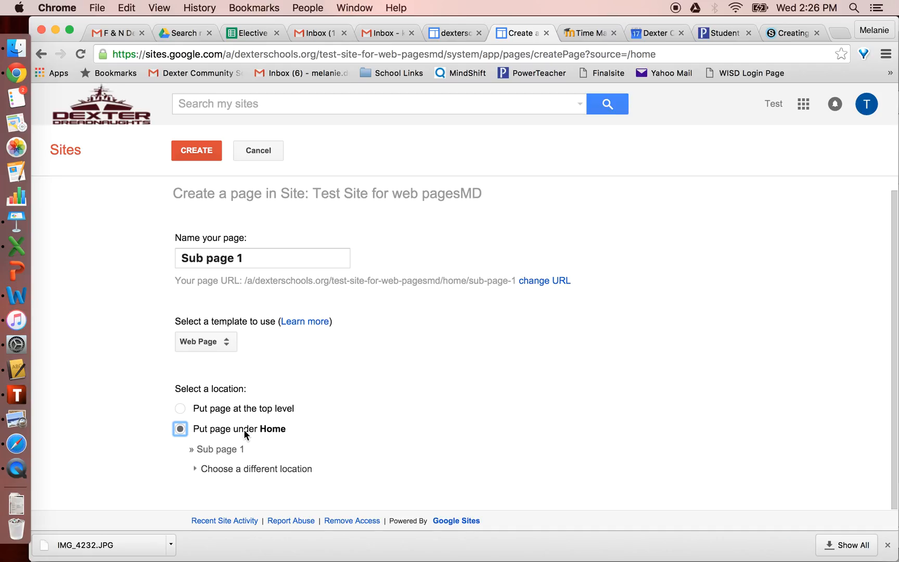
scroll(245, 434, "up", 2)
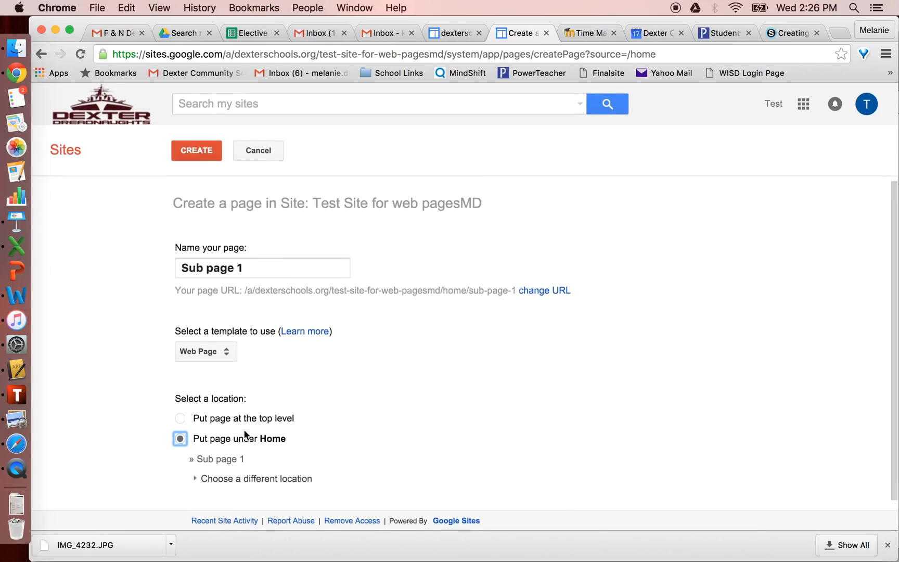
left_click(204, 153)
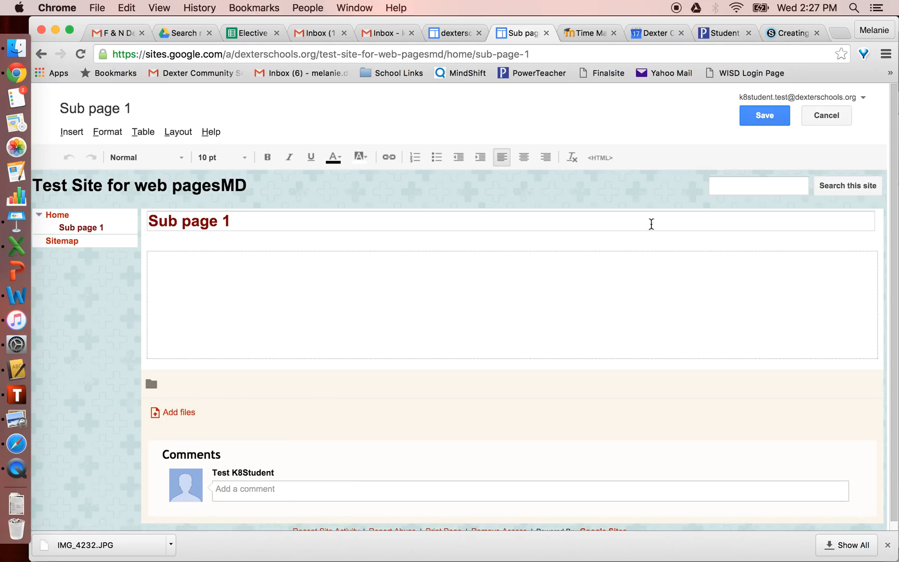
left_click(762, 114)
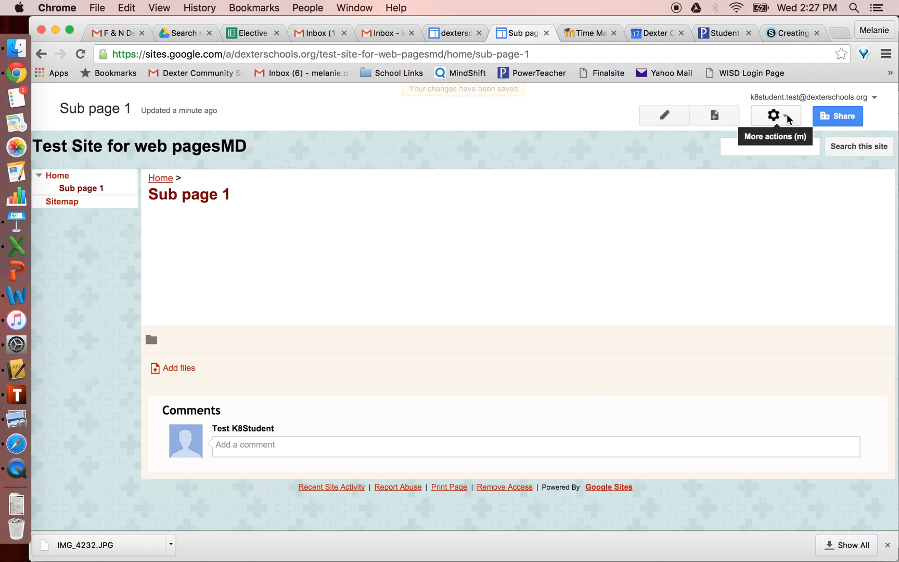
Edit the site layout to enable horizontal navigation and disable the header.
left_click(787, 114)
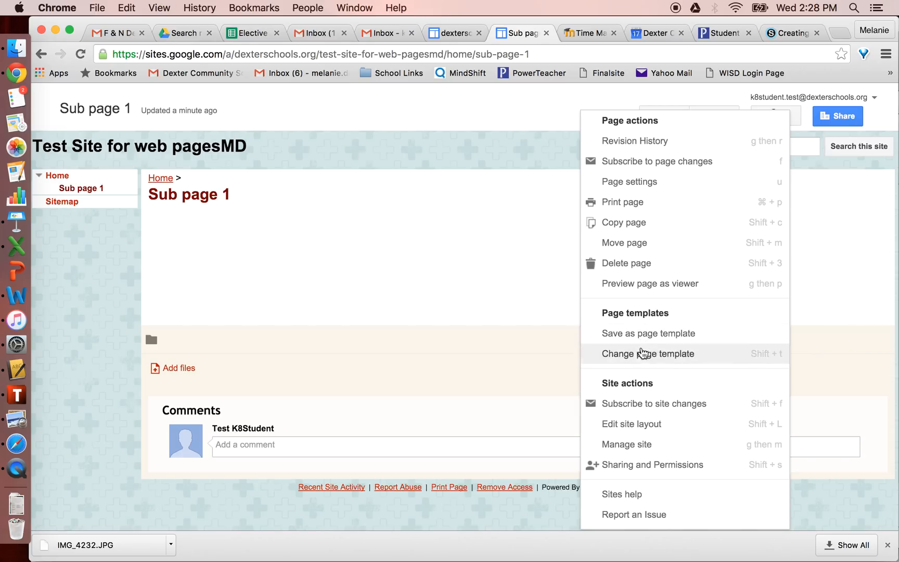
left_click(640, 425)
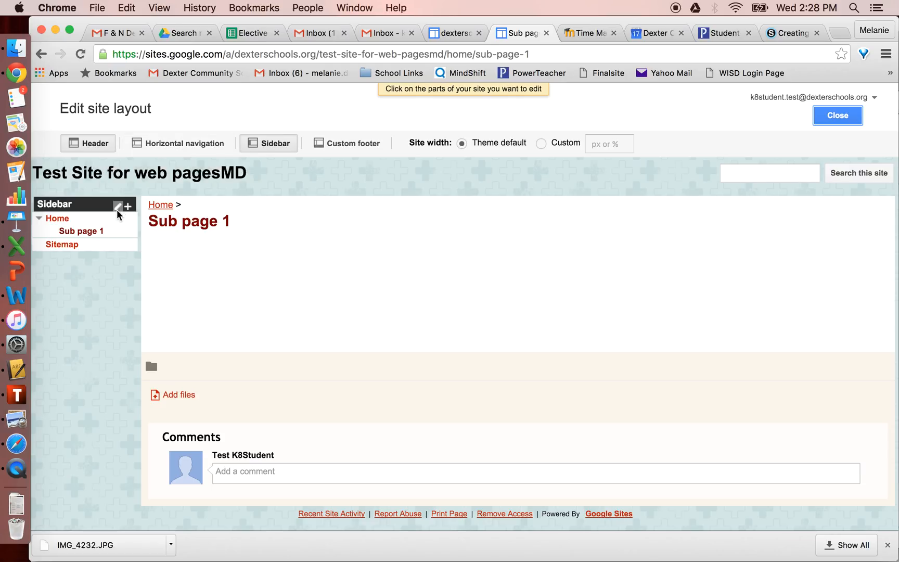
mouse_move(89, 235)
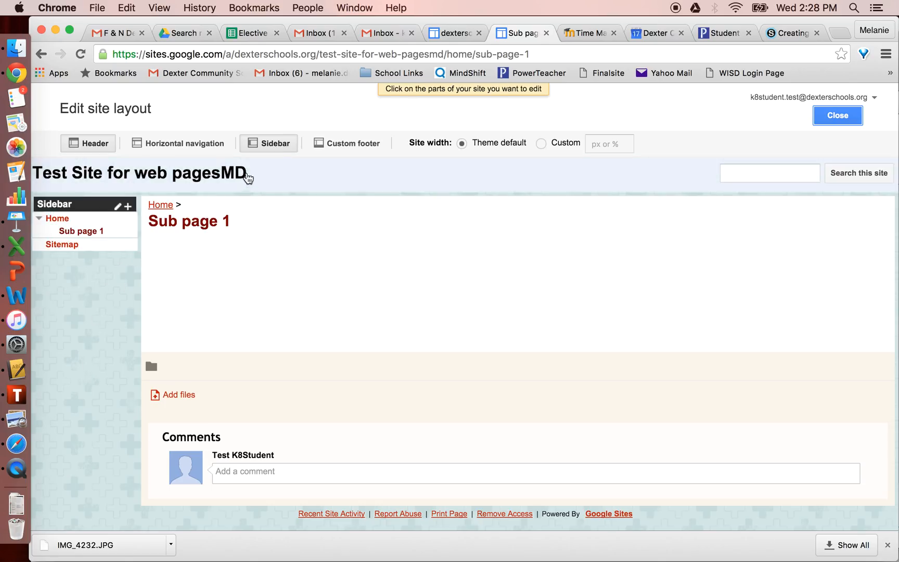
left_click(202, 151)
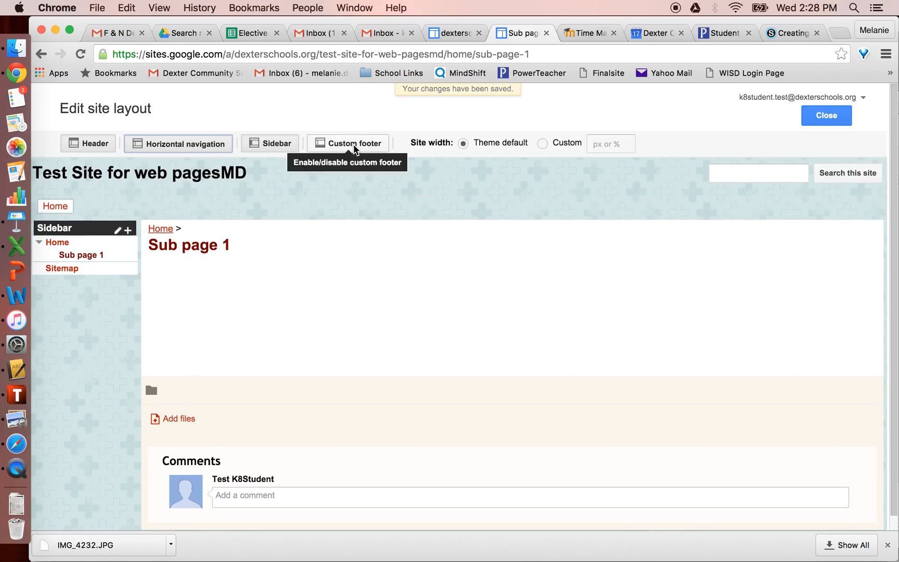
left_click(103, 149)
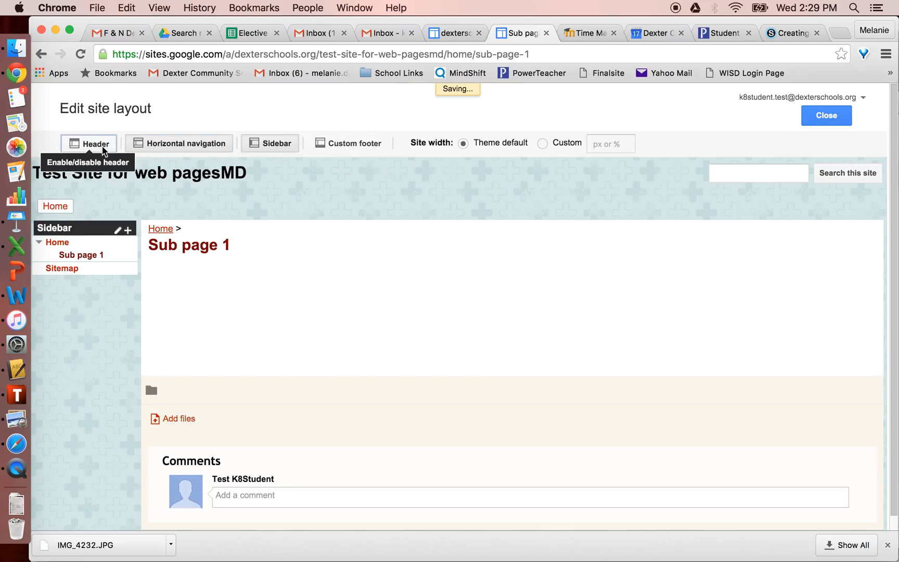
Switch the sidebar off and on again, disable horizontal navigation and close the site layout editor.
left_click(269, 147)
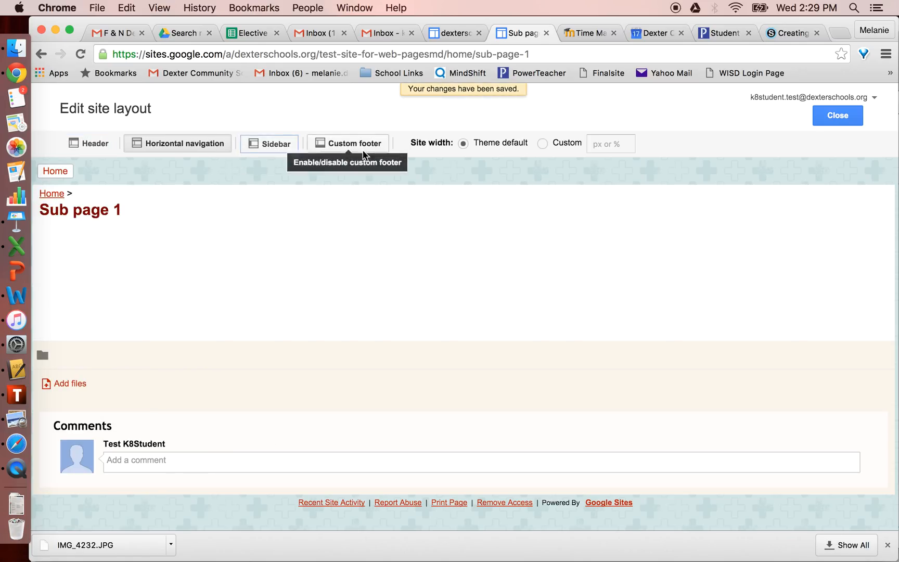
left_click(278, 147)
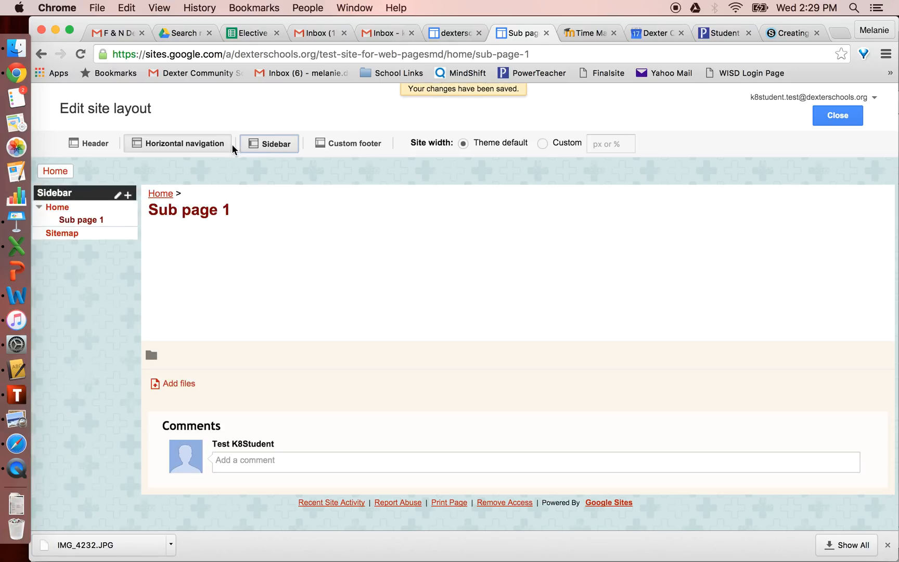
left_click(210, 144)
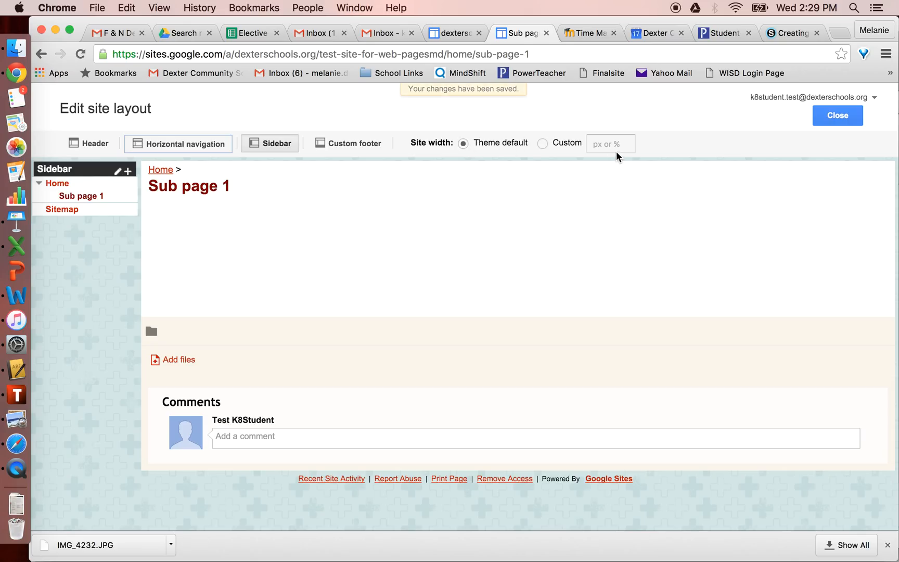
left_click(838, 119)
Open the Themes, Colors, and Fonts settings in the site's management pages.
left_click(778, 118)
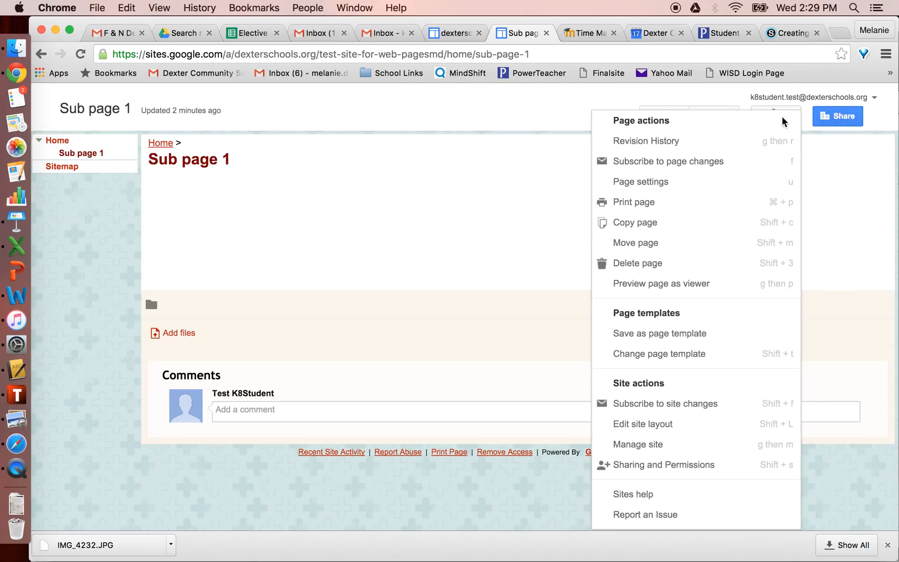
left_click(659, 448)
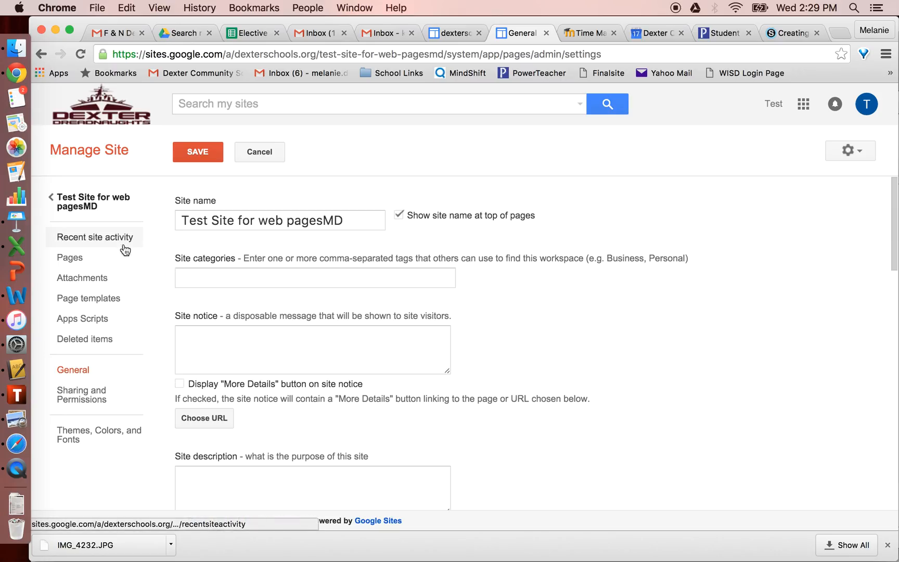
left_click(77, 441)
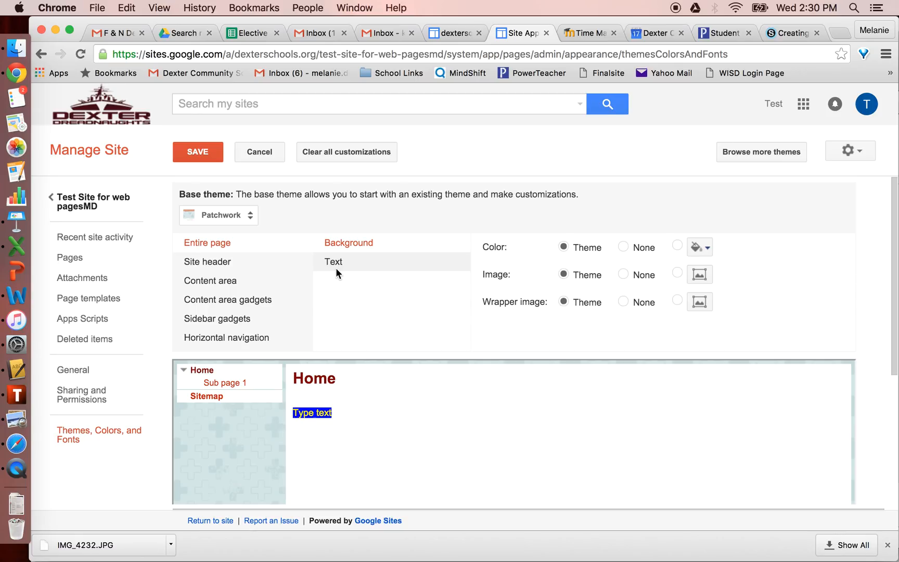
Try None for the entire page's background image, and set it back to Theme.
left_click(355, 245)
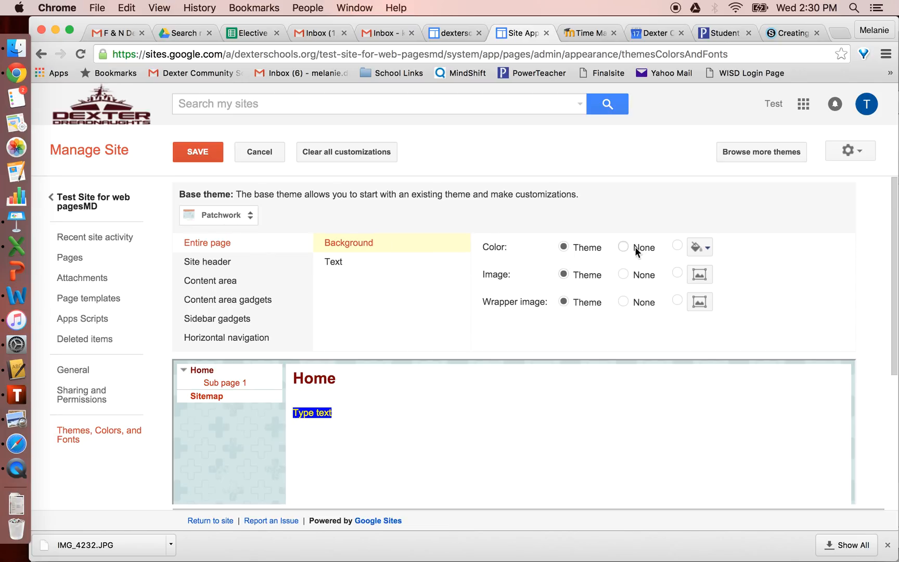
left_click(623, 275)
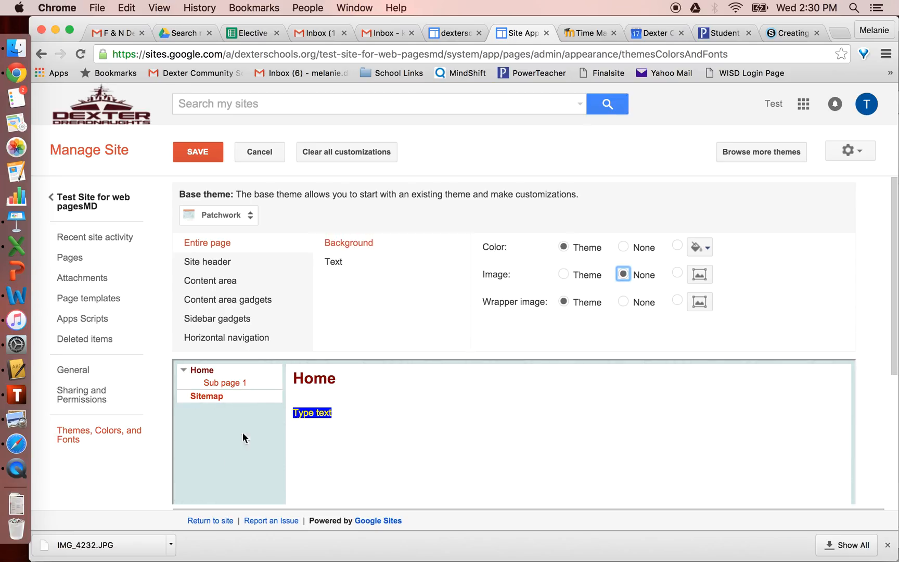
left_click(563, 275)
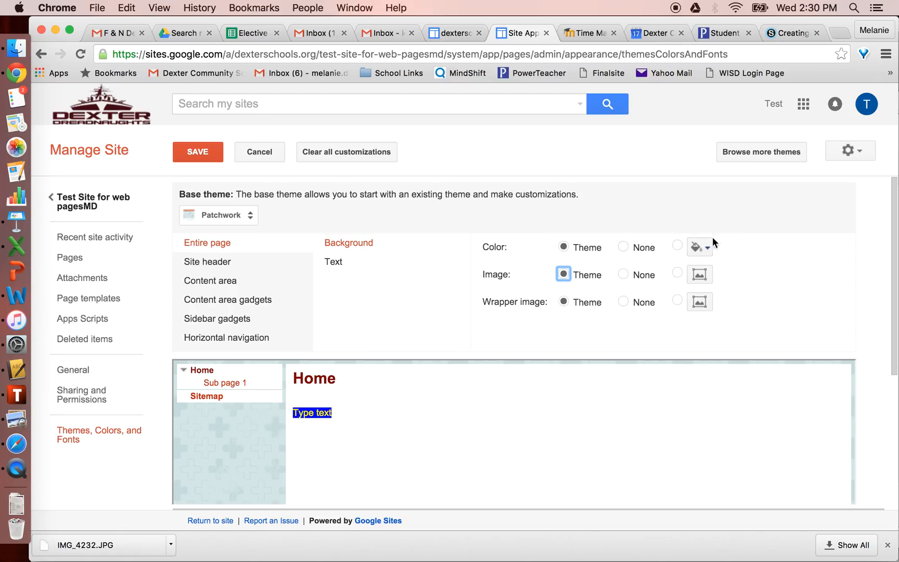
Set a custom bright magenta background color for the entire page.
left_click(678, 247)
left_click(703, 249)
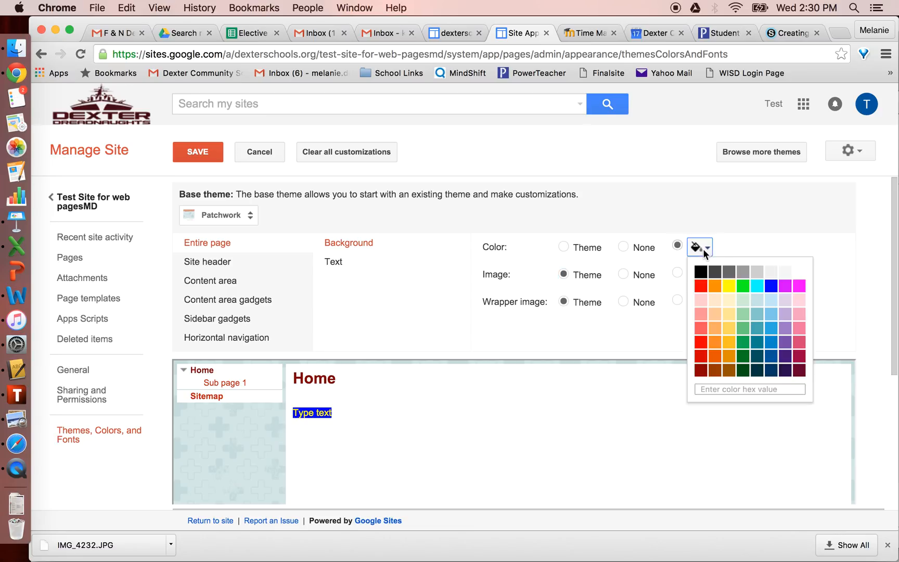
left_click(800, 286)
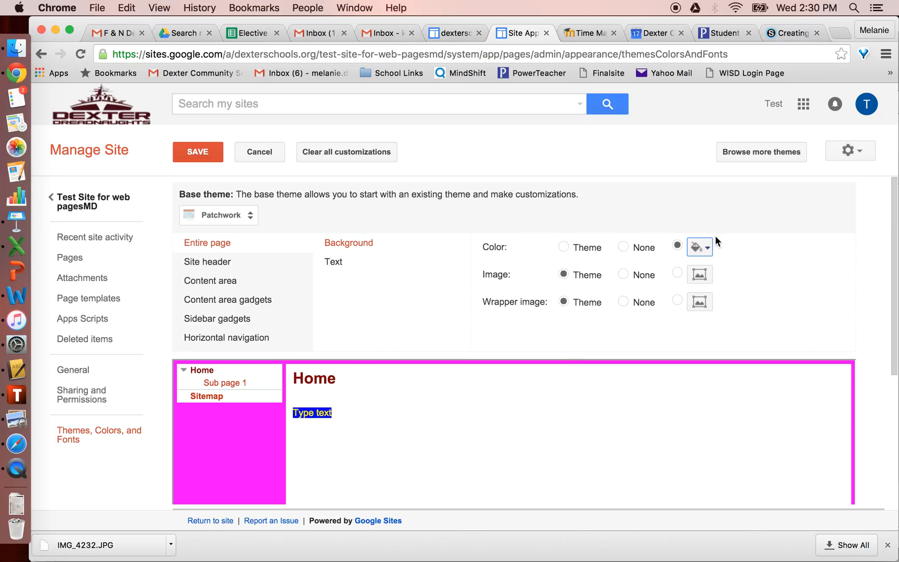
Set the Beach_pano-1.jpg picture from the Desktop as the entire page's background image and check the site preview.
left_click(678, 273)
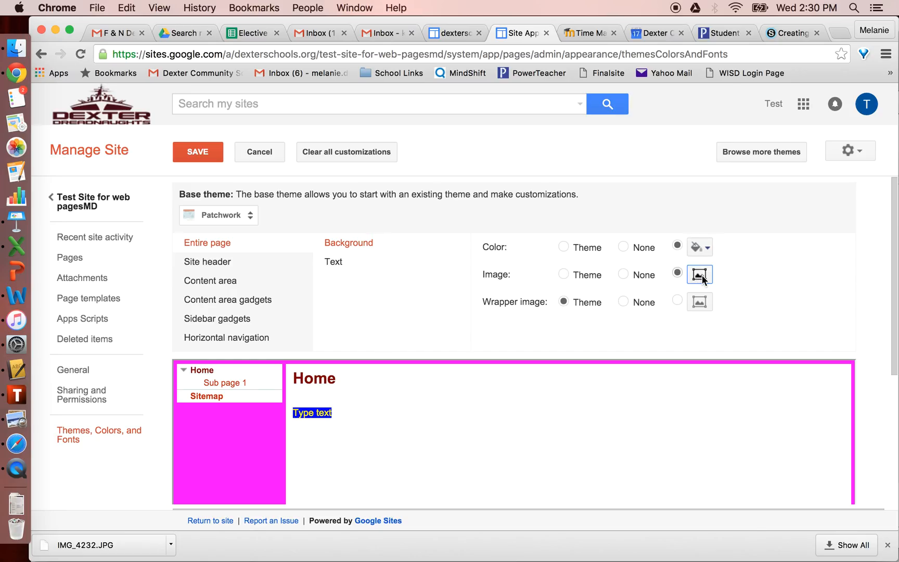
left_click(700, 275)
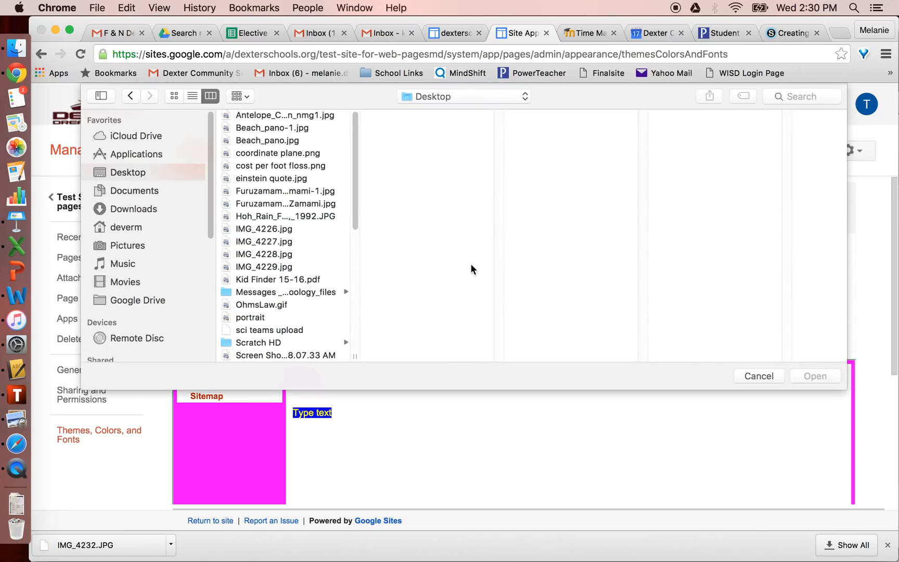
left_click(281, 126)
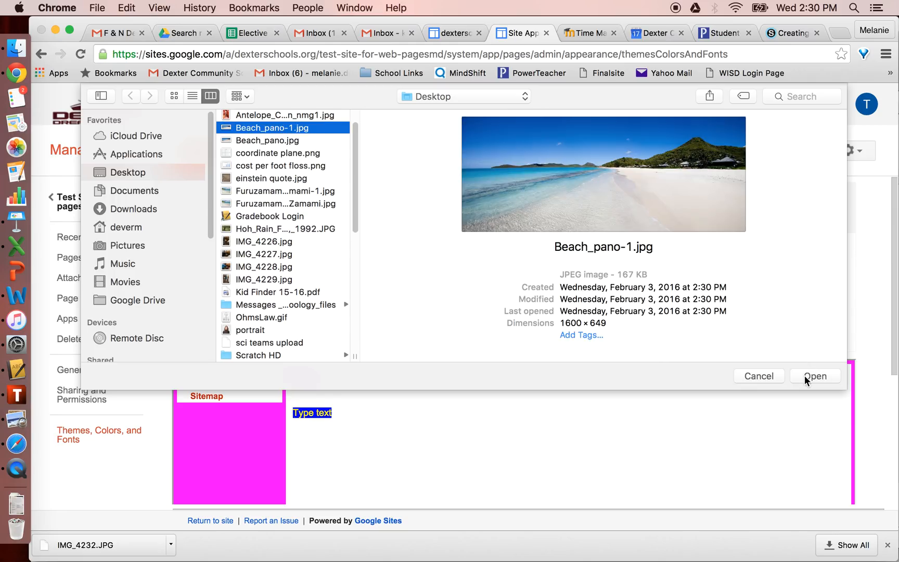
left_click(805, 375)
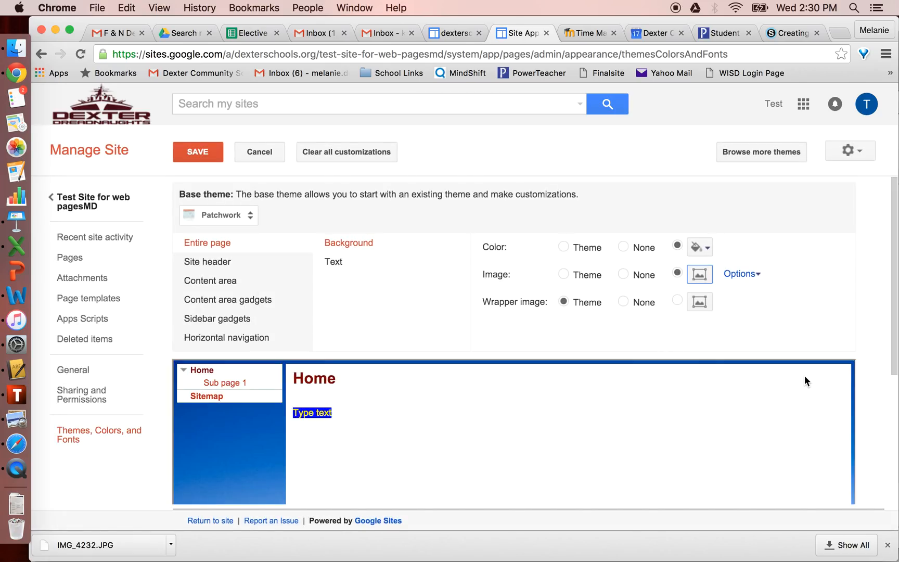
scroll(717, 380, "down", 5)
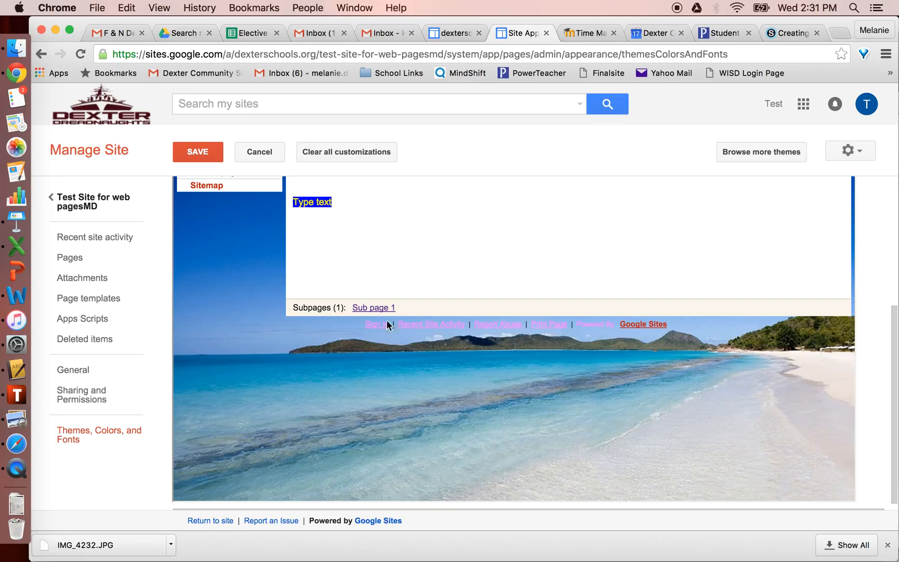
scroll(341, 290, "up", 3)
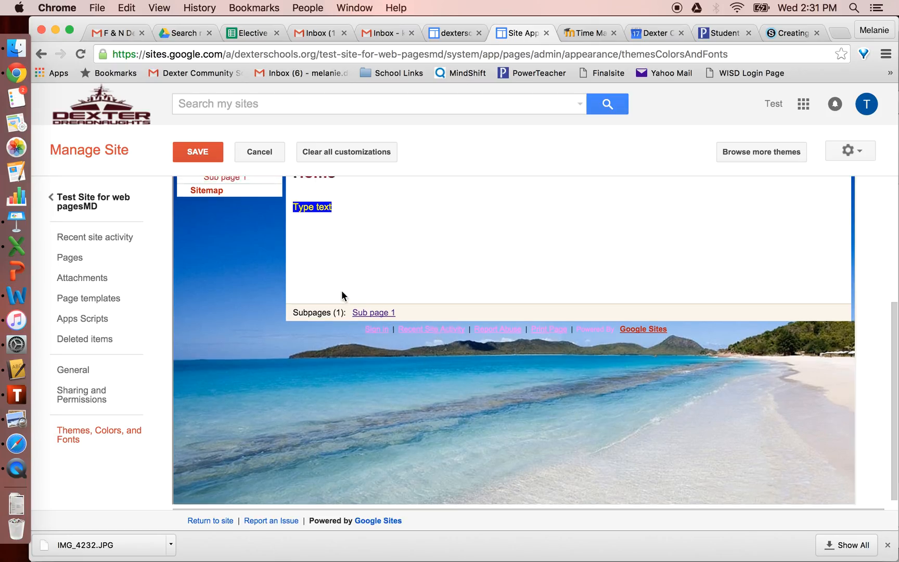
scroll(341, 291, "up", 2)
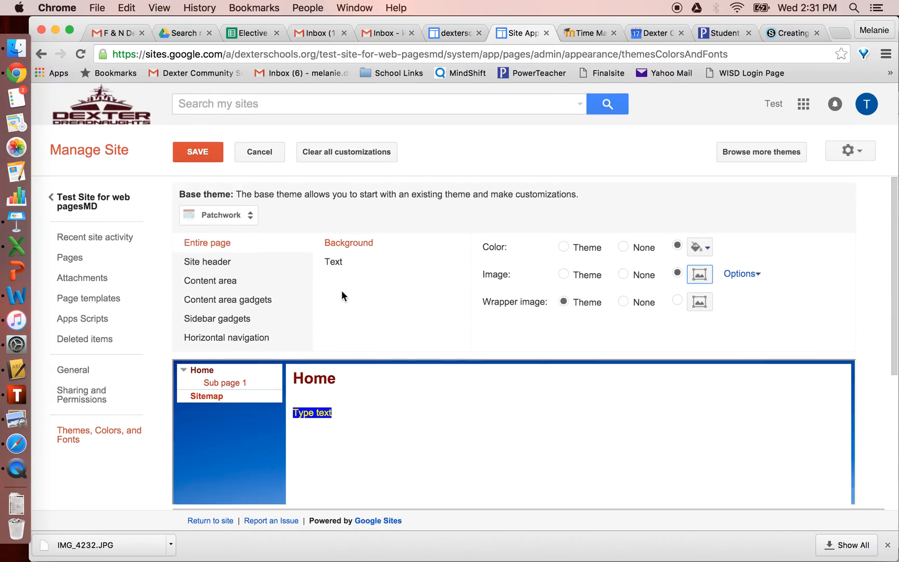
Set a custom dark orange-brown text color for the entire page.
left_click(341, 262)
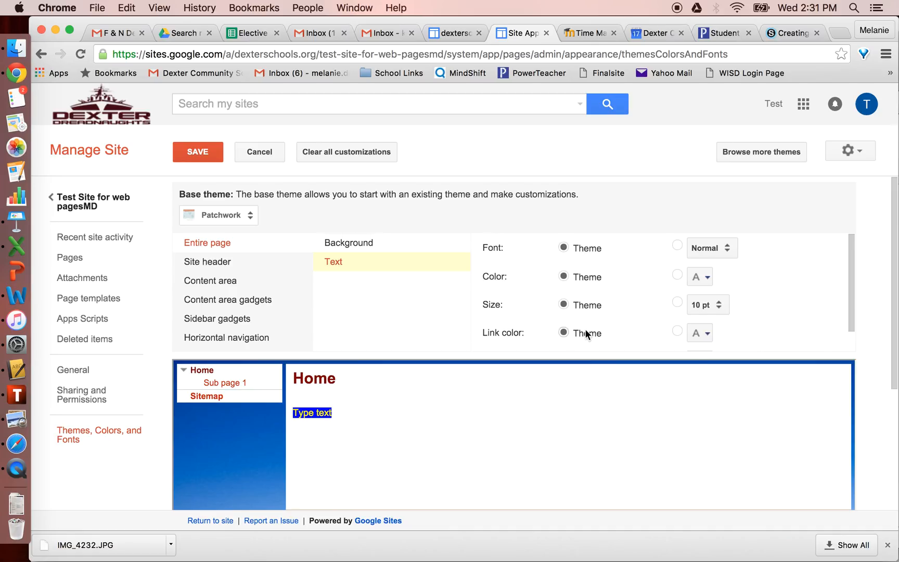
left_click(706, 278)
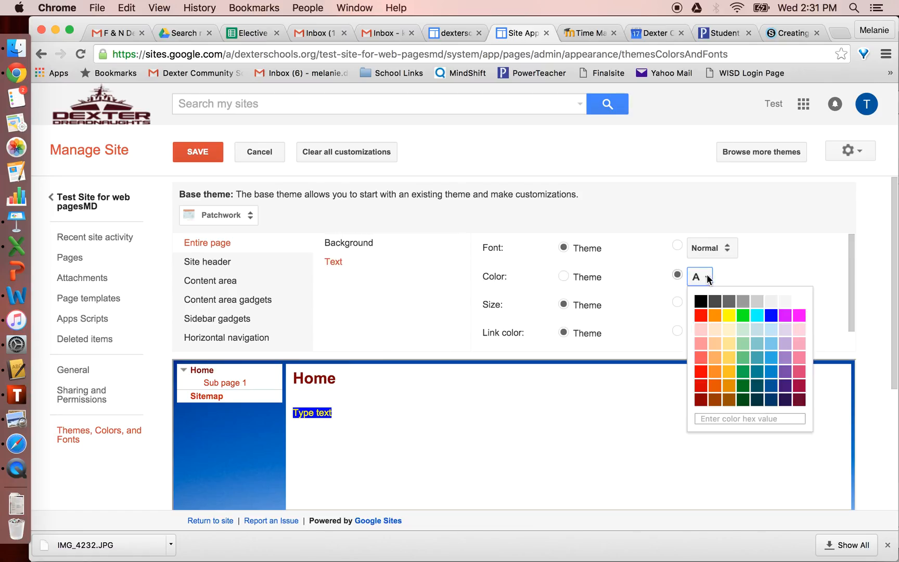
left_click(713, 402)
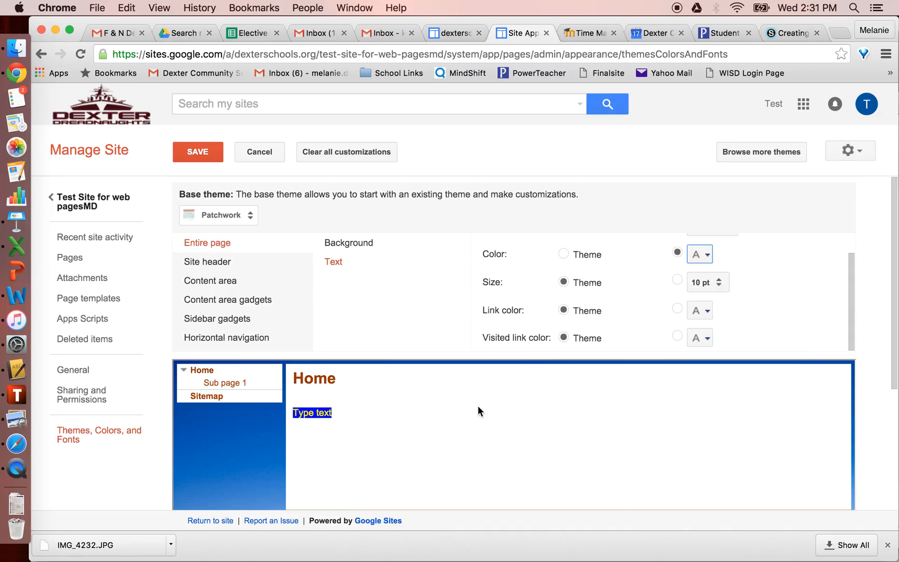
scroll(477, 411, "down", 2)
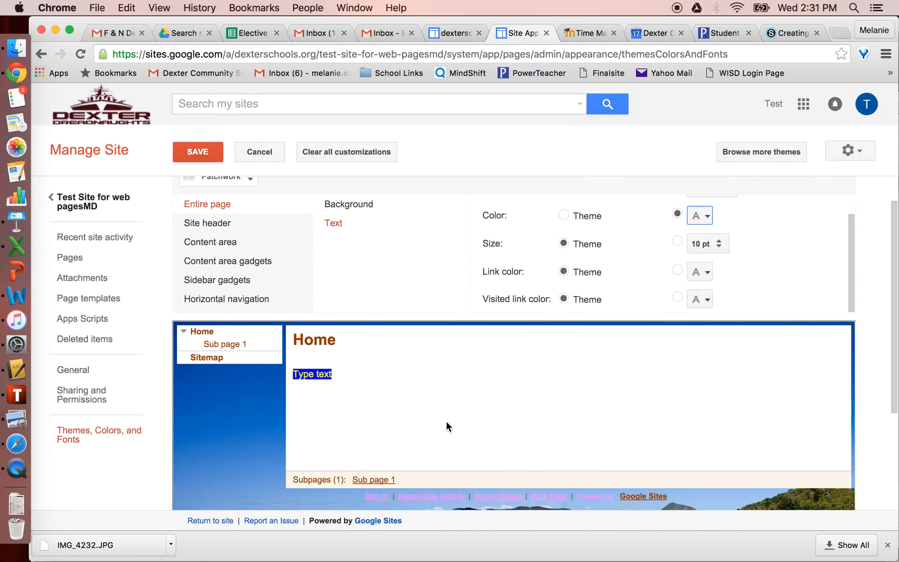
Set a custom dark green link color for the entire page's text.
scroll(445, 420, "up", 1)
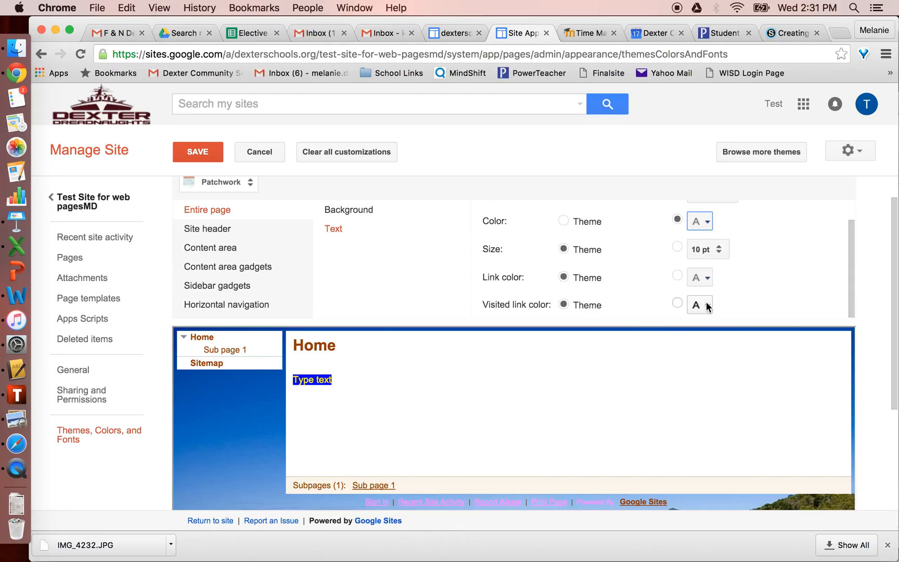
left_click(708, 280)
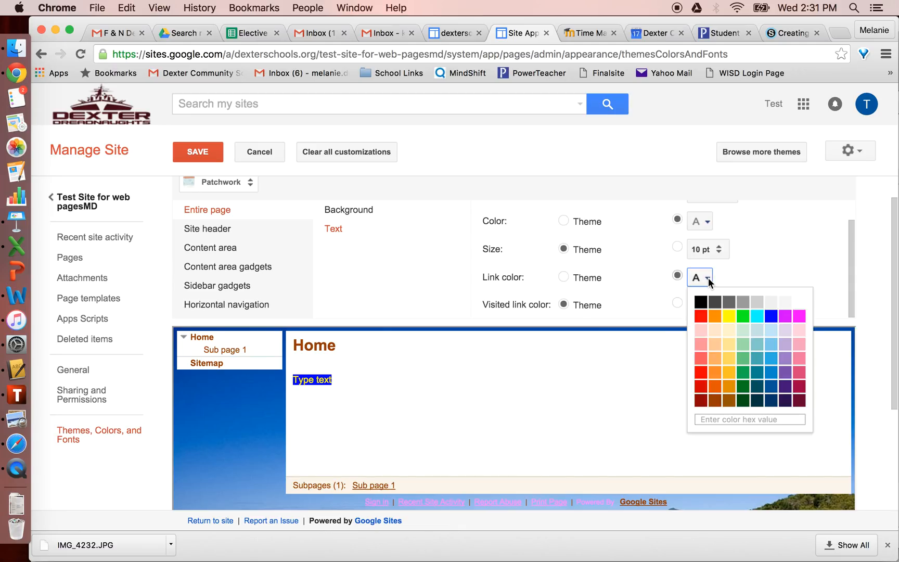
left_click(749, 398)
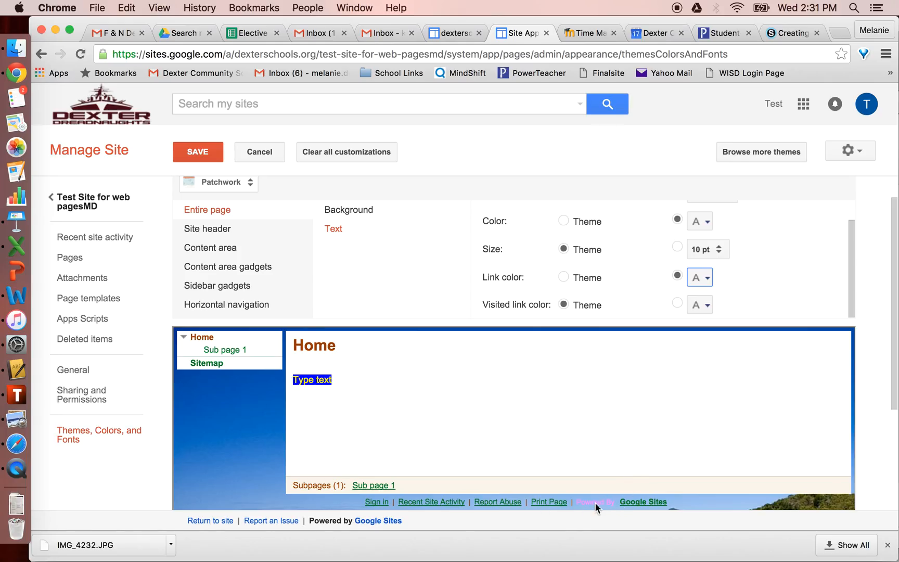
Set a custom dark teal visited link color for the entire page's text.
scroll(660, 308, "down", 1)
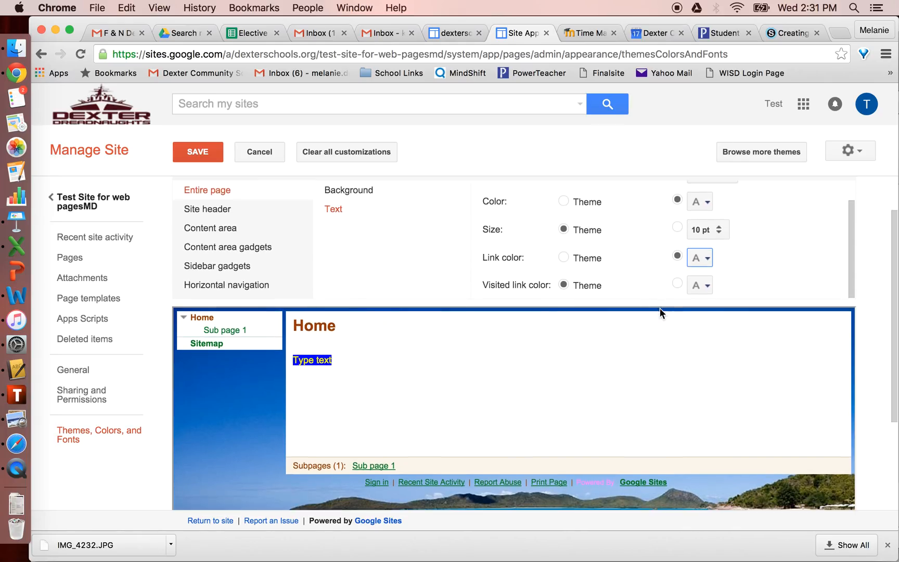
left_click(703, 285)
left_click(758, 396)
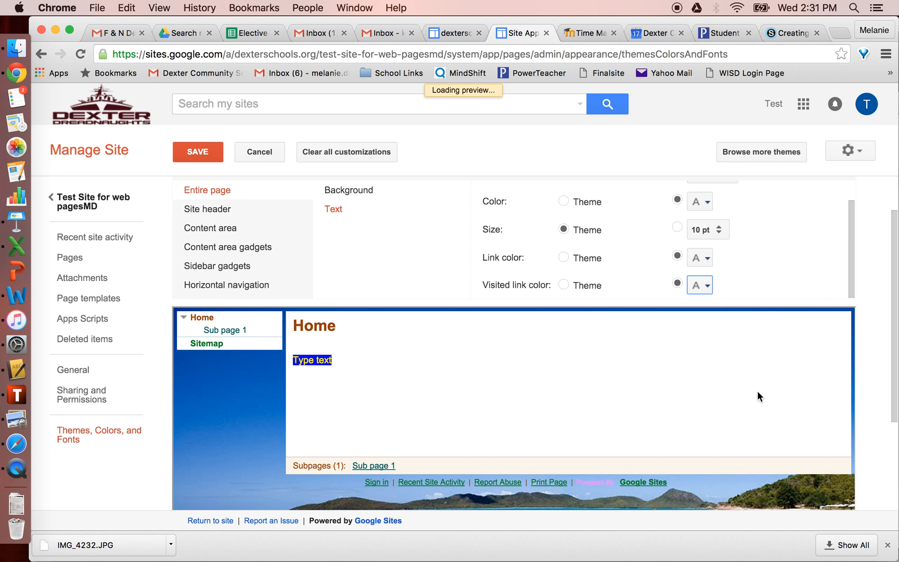
scroll(615, 301, "up", 3)
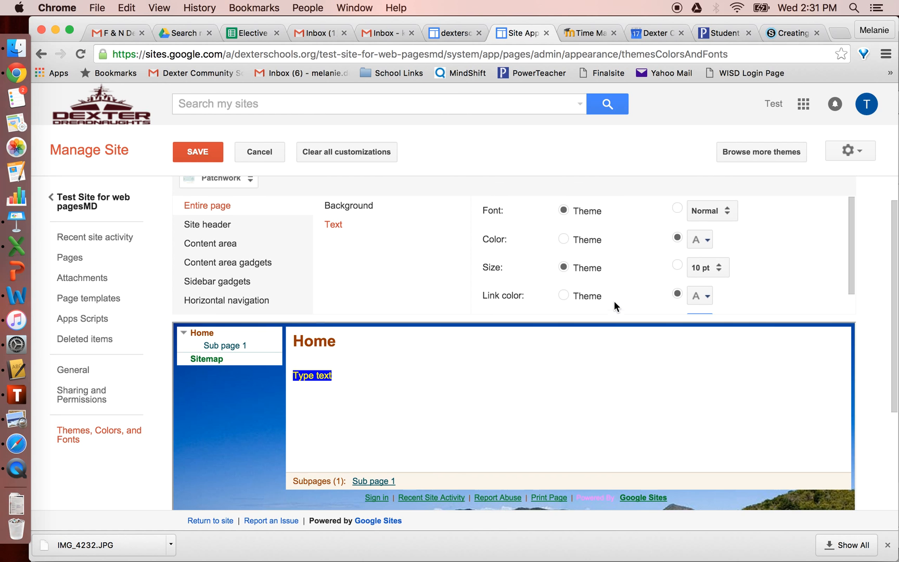
scroll(552, 421, "down", 4)
scroll(552, 421, "up", 4)
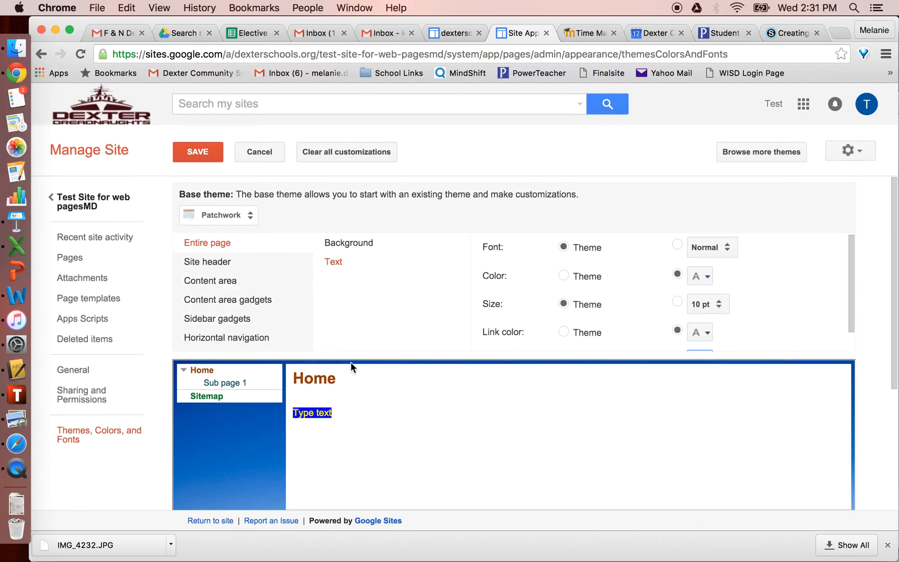
Try a custom bright yellow background color for the site header.
left_click(222, 267)
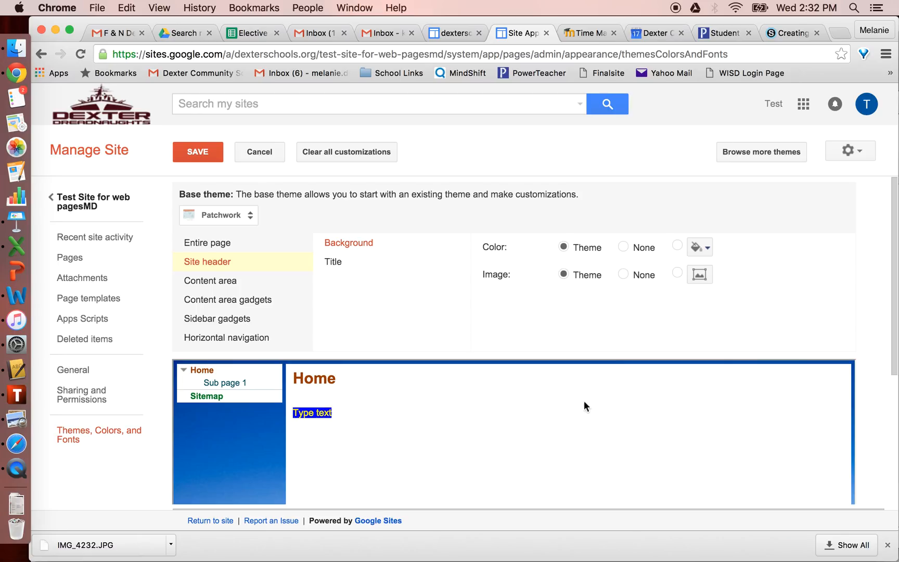
left_click(705, 248)
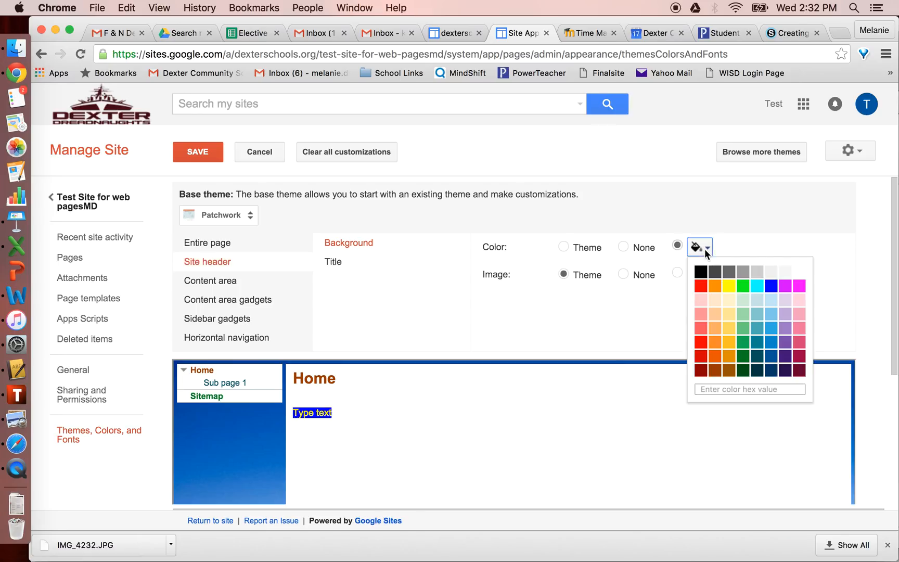
left_click(734, 282)
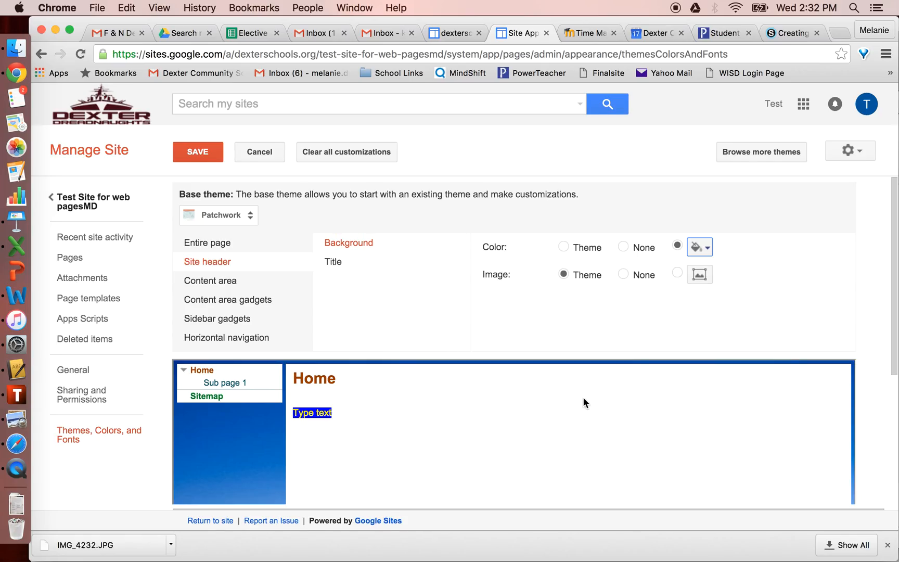
scroll(584, 398, "down", 4)
Try a custom bright yellow color for the site header's title.
left_click(342, 264)
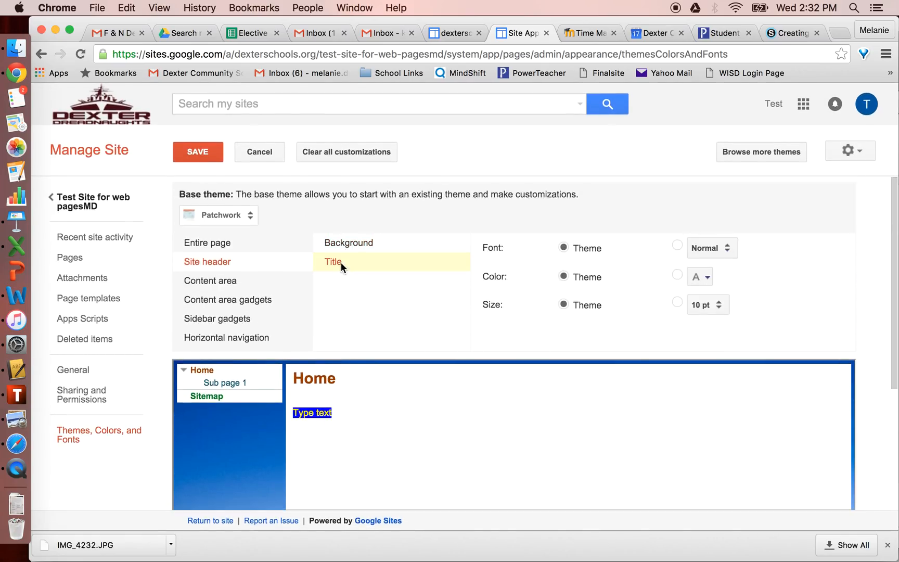
left_click(707, 278)
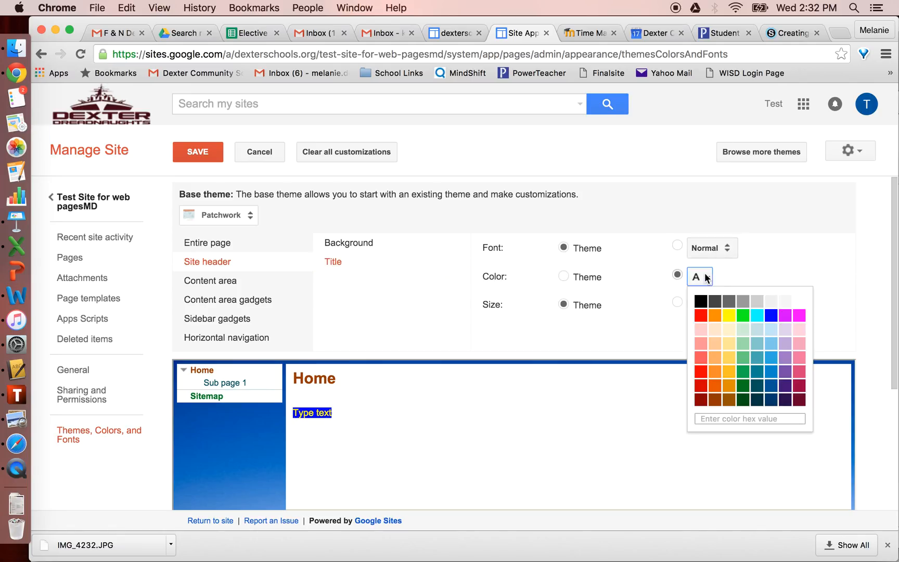
left_click(733, 318)
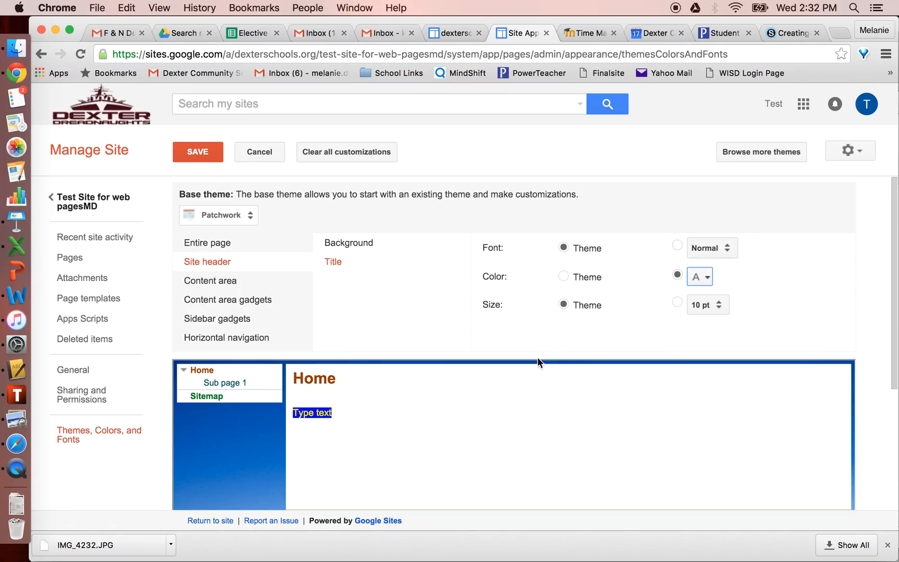
Try bright blue for the content area's background color, and set it to light green instead.
left_click(228, 283)
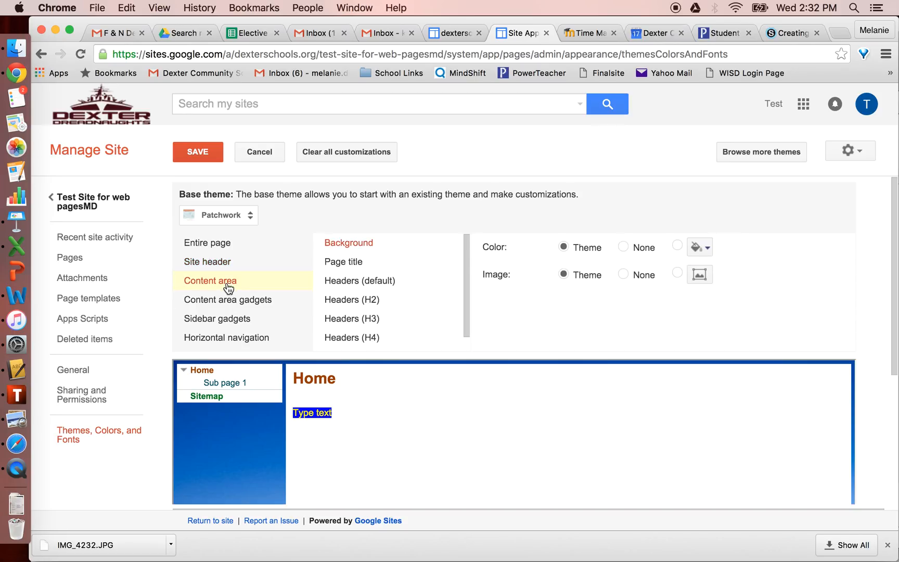
left_click(701, 250)
left_click(771, 293)
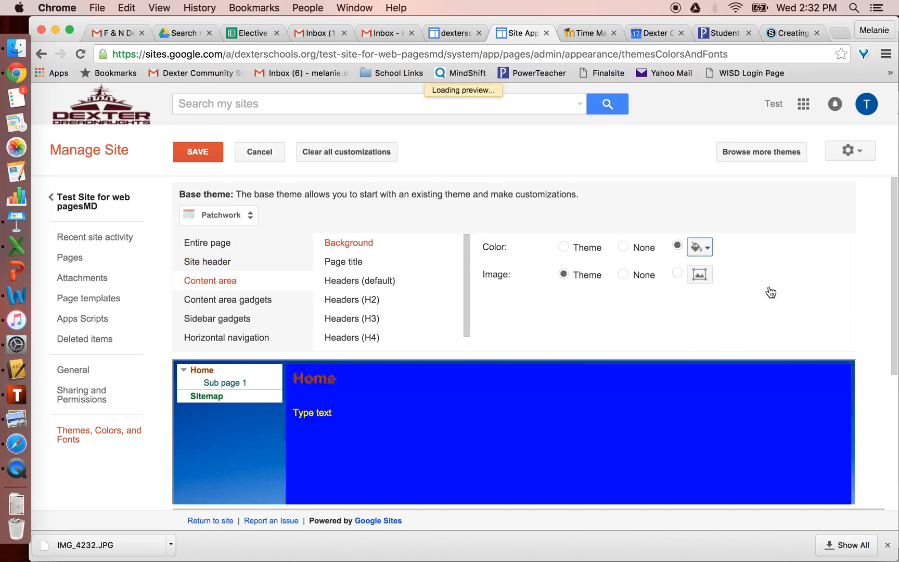
left_click(700, 248)
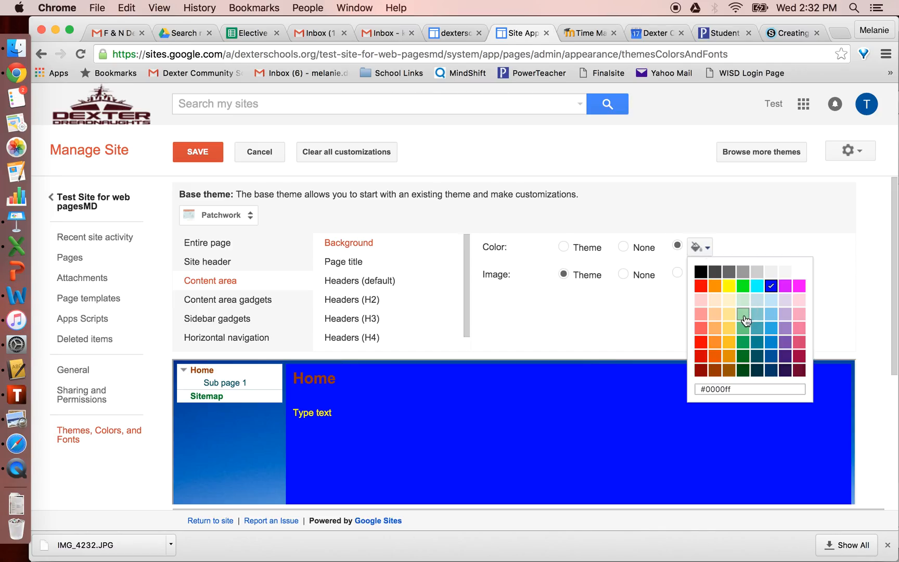
left_click(745, 316)
scroll(480, 354, "down", 3)
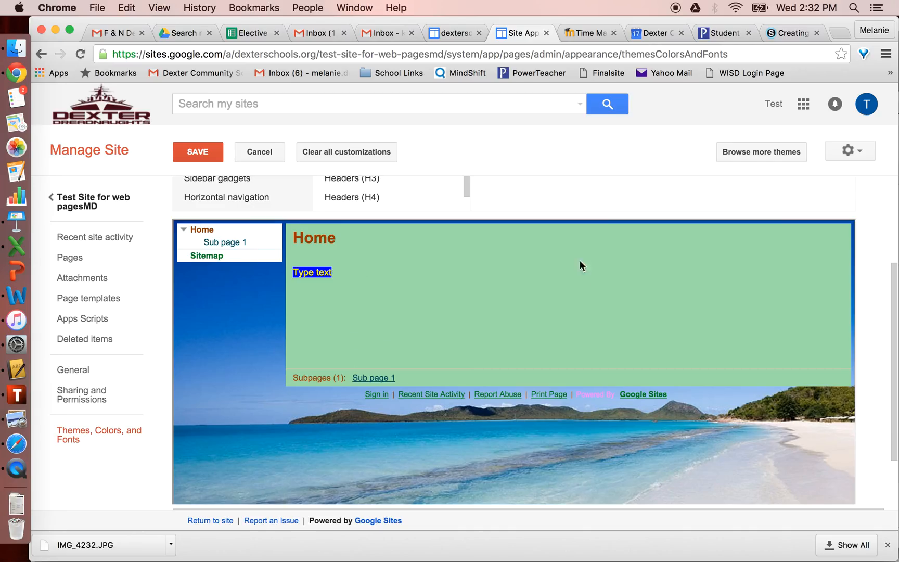
scroll(412, 330, "up", 3)
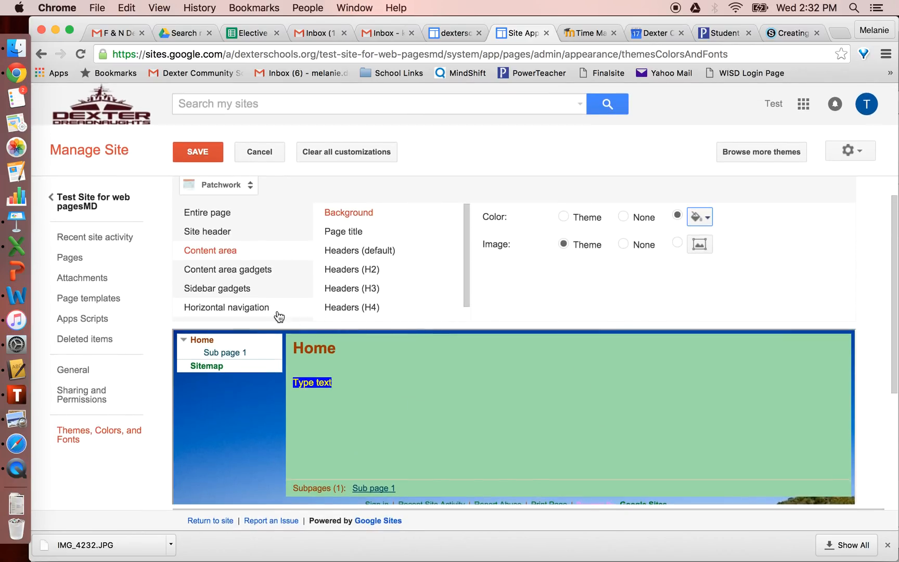
Open the Sidebar gadgets appearance settings and look over the elements that can be customized.
left_click(247, 291)
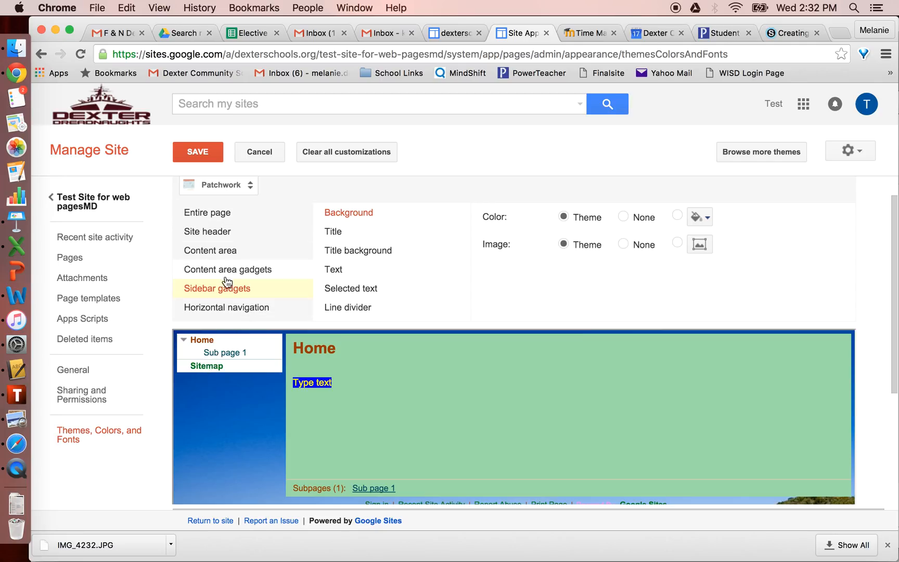
scroll(215, 253, "up", 1)
scroll(215, 254, "down", 1)
scroll(215, 253, "up", 1)
scroll(214, 253, "up", 2)
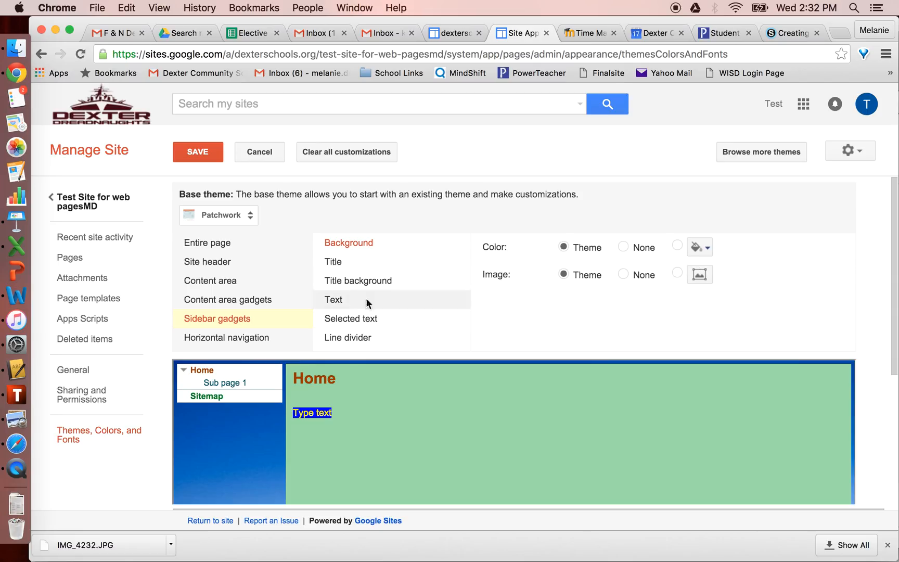
Set the entire page's background color and background image back to Theme.
left_click(236, 247)
left_click(564, 247)
left_click(564, 274)
Set the site header's background color and title color back to Theme, and reopen the entire page's background settings.
left_click(238, 267)
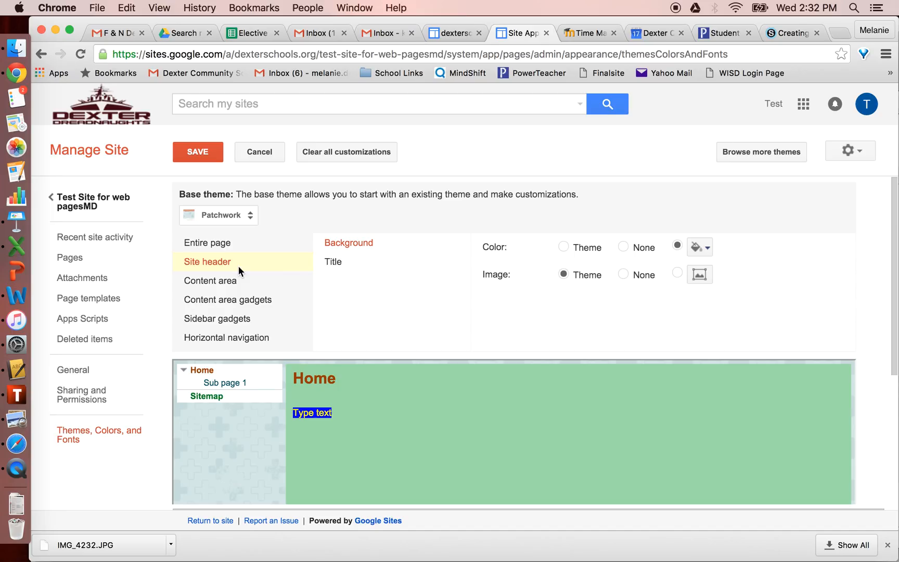
left_click(563, 247)
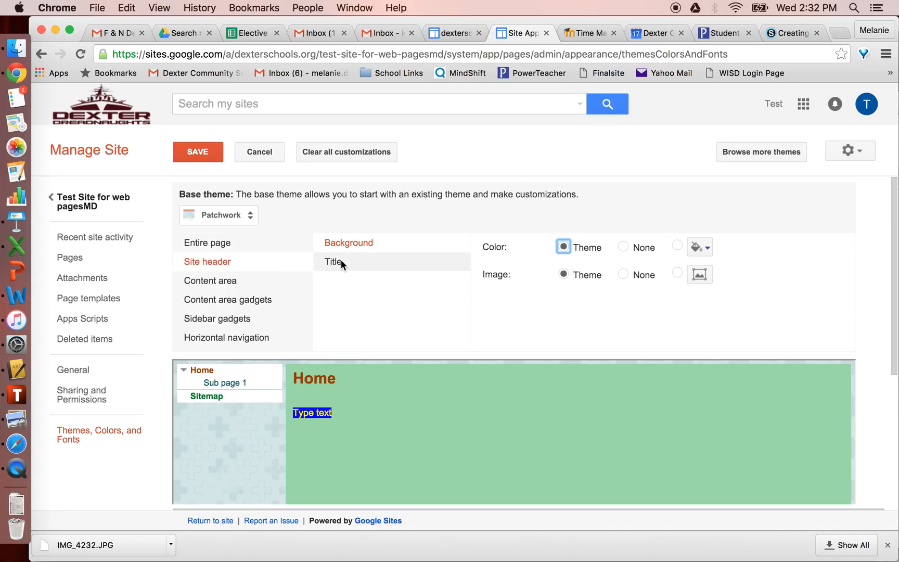
left_click(341, 260)
left_click(564, 276)
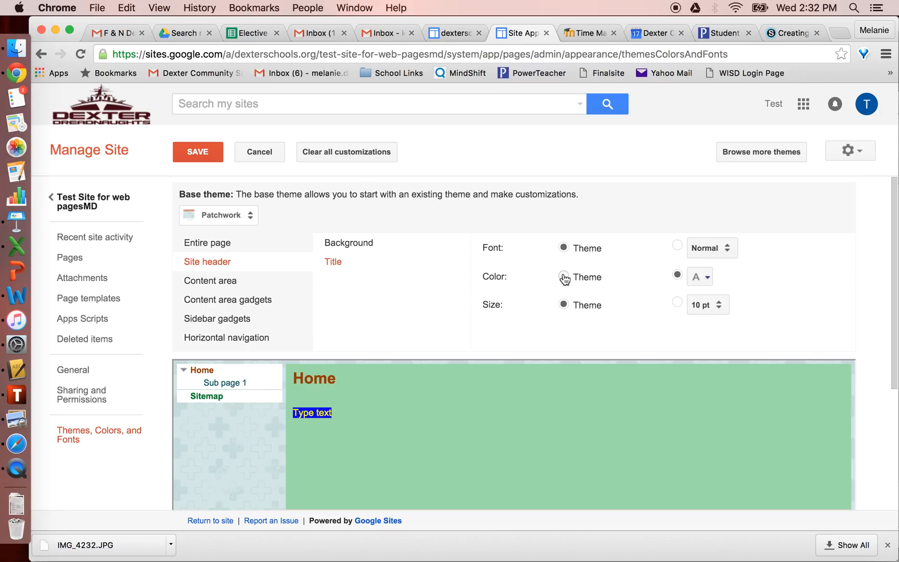
left_click(231, 245)
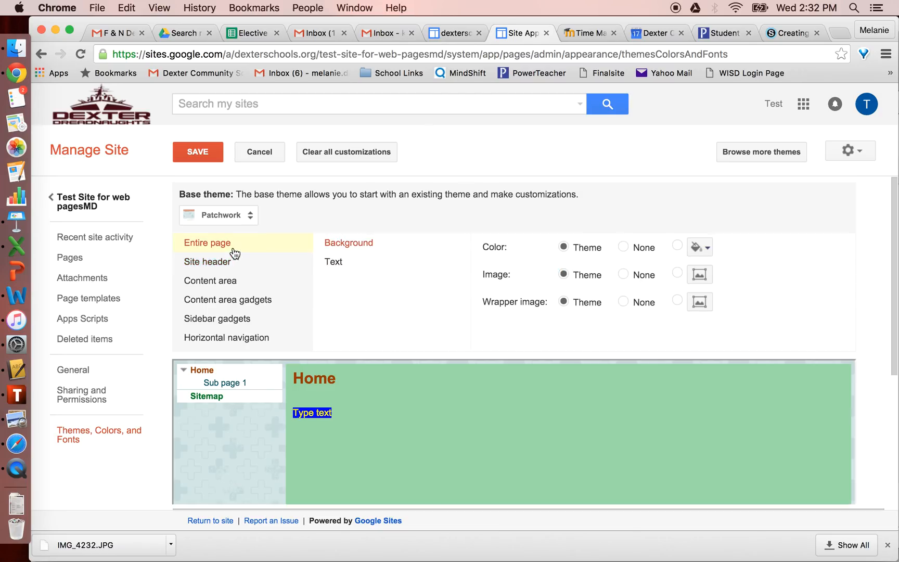
Set the entire page's text color and link color back to Theme.
left_click(370, 264)
left_click(564, 277)
left_click(564, 333)
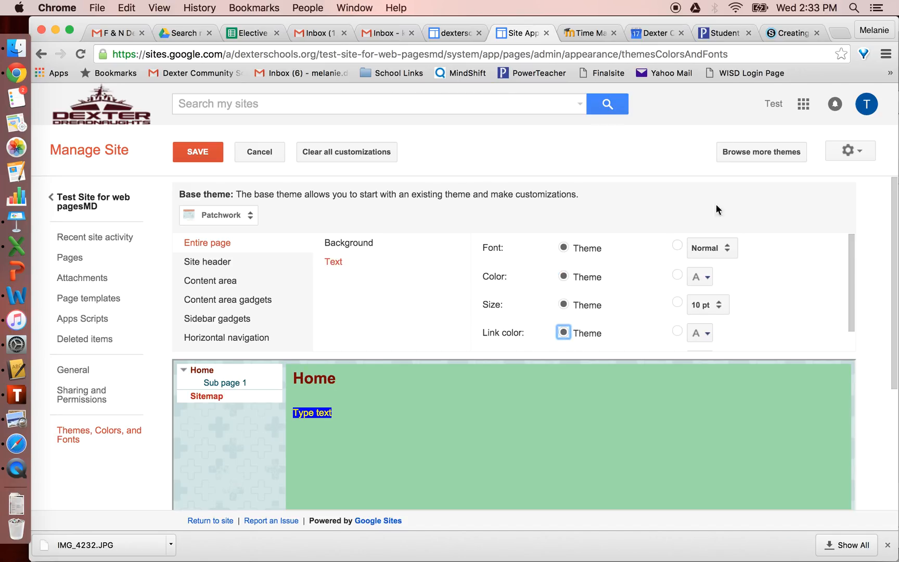
Look over the site template categories available for more themes, and discard the unsaved appearance customizations.
left_click(742, 152)
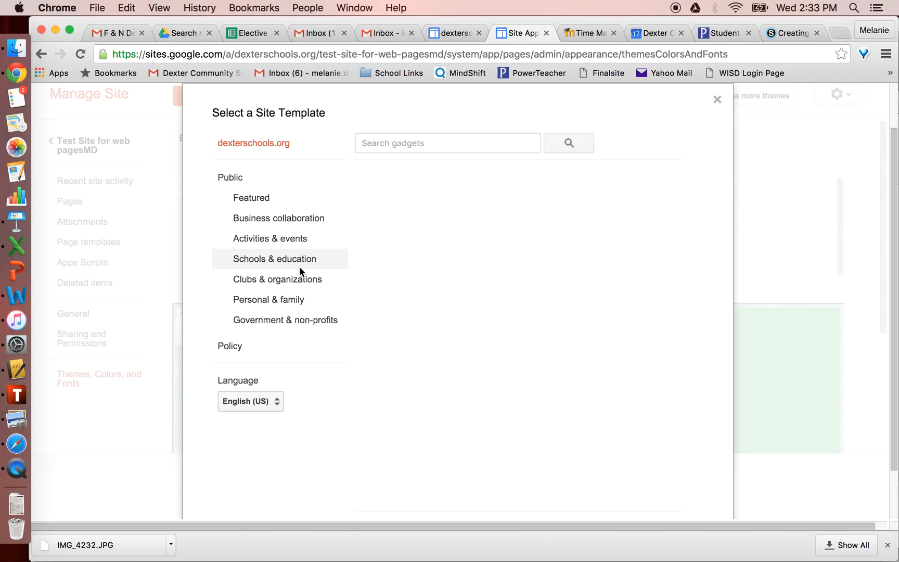
left_click(717, 99)
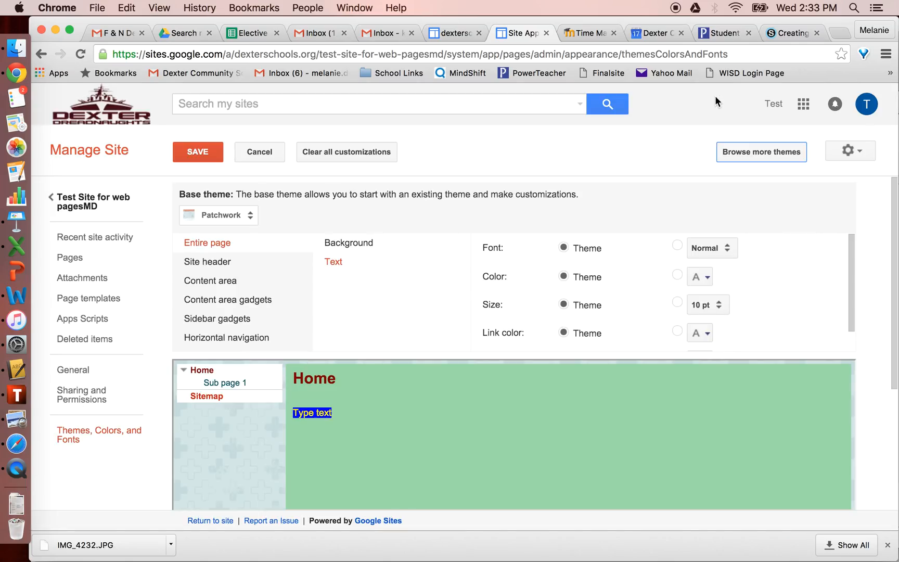
left_click(258, 152)
Open the site management area and go to its Themes, Colors, and Fonts settings.
left_click(768, 117)
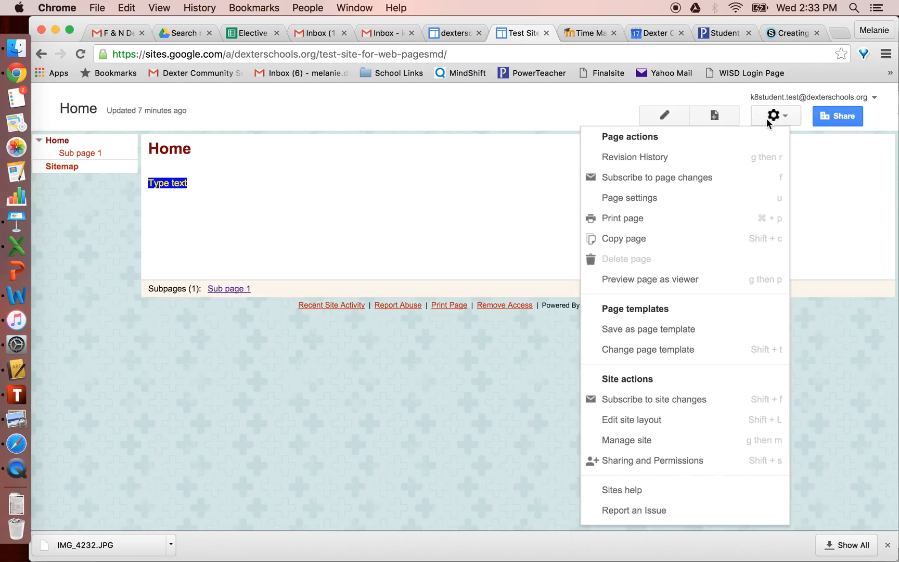
left_click(645, 443)
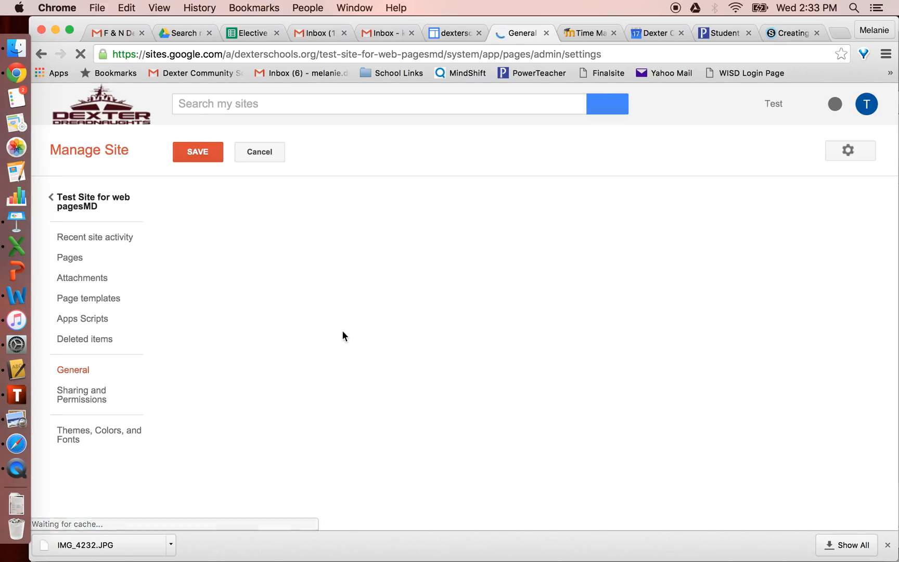
left_click(89, 433)
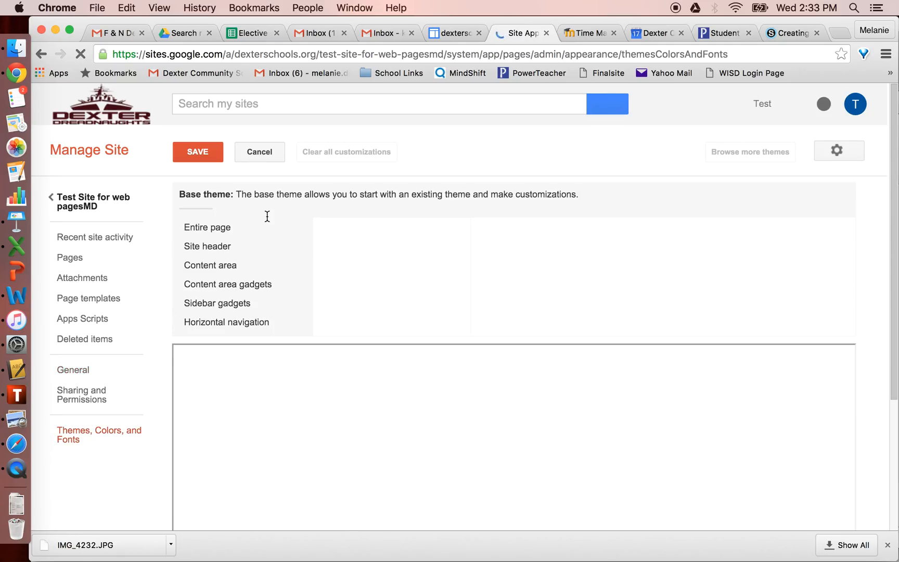
Look through the available base themes and set the site's base theme to Sunset.
left_click(252, 222)
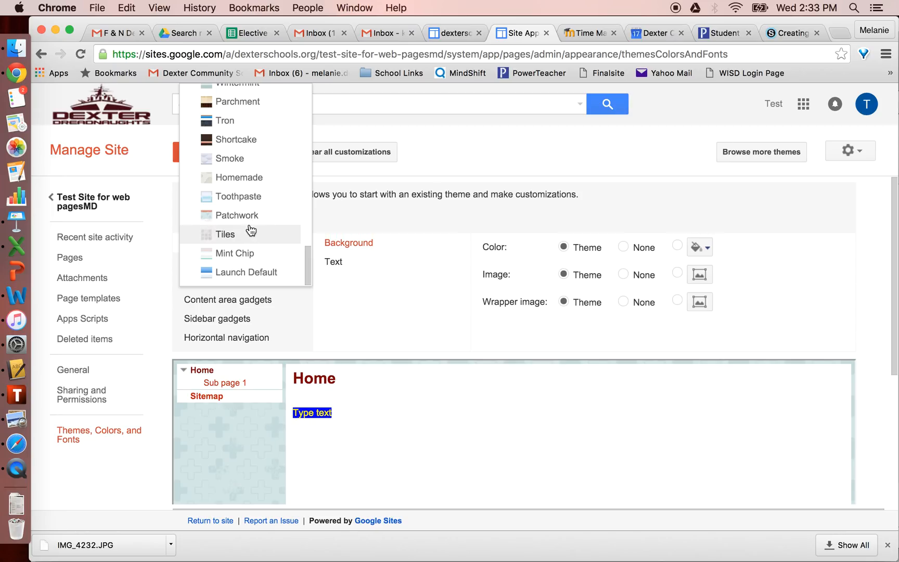
scroll(251, 208, "up", 3)
scroll(251, 208, "up", 5)
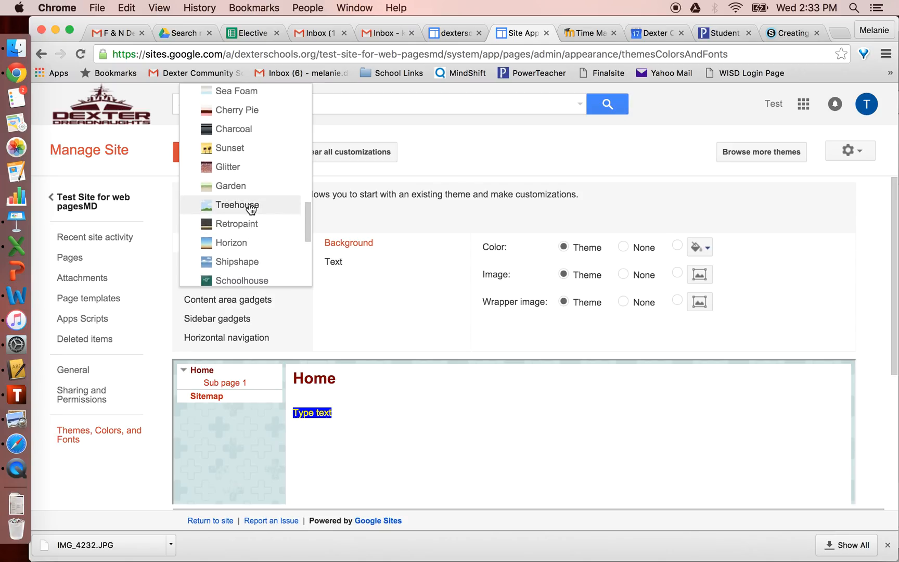
scroll(251, 208, "up", 3)
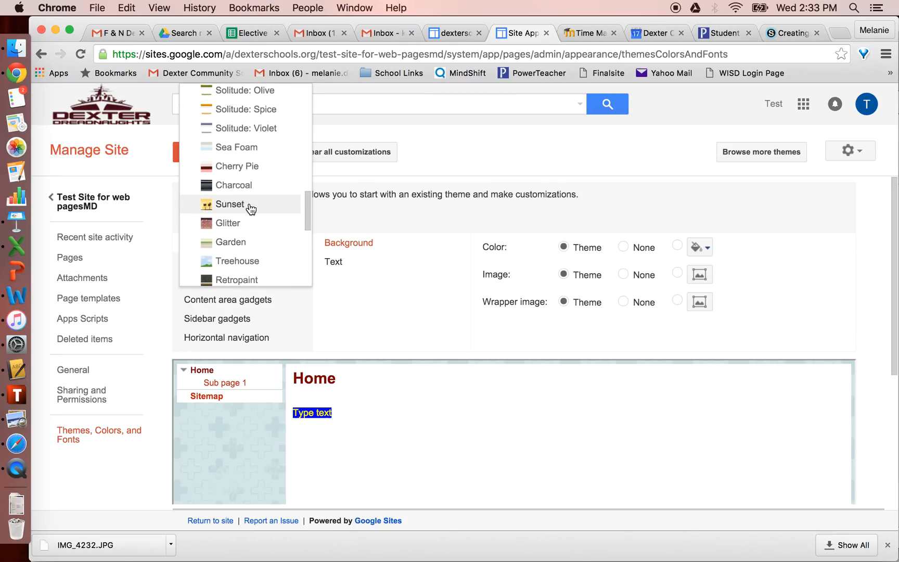
left_click(251, 207)
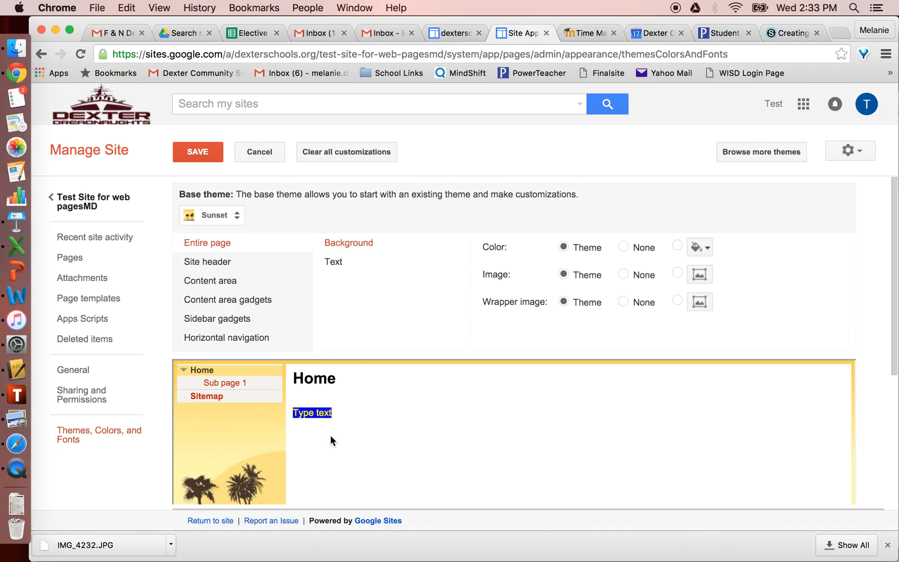
Check the whole page preview with the new theme and save the appearance settings.
scroll(331, 437, "down", 5)
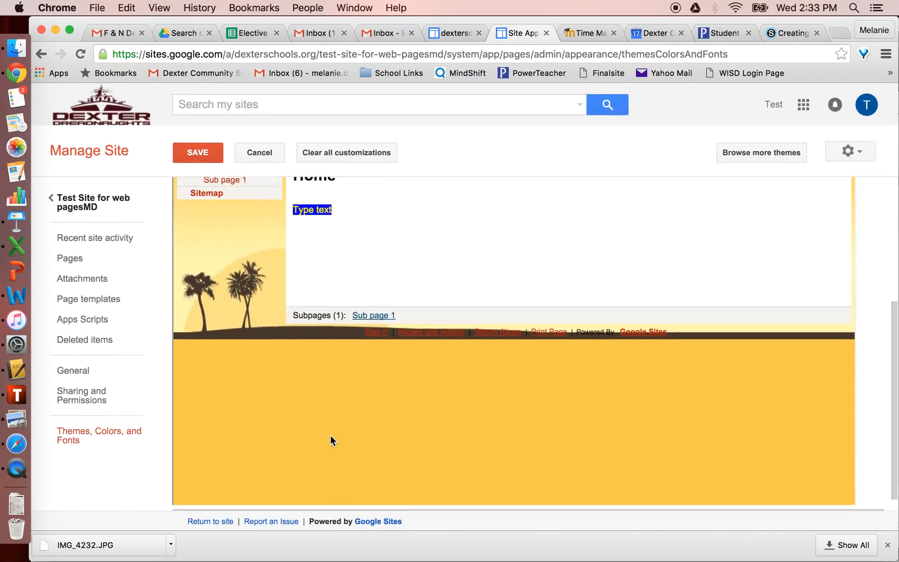
scroll(330, 440, "up", 5)
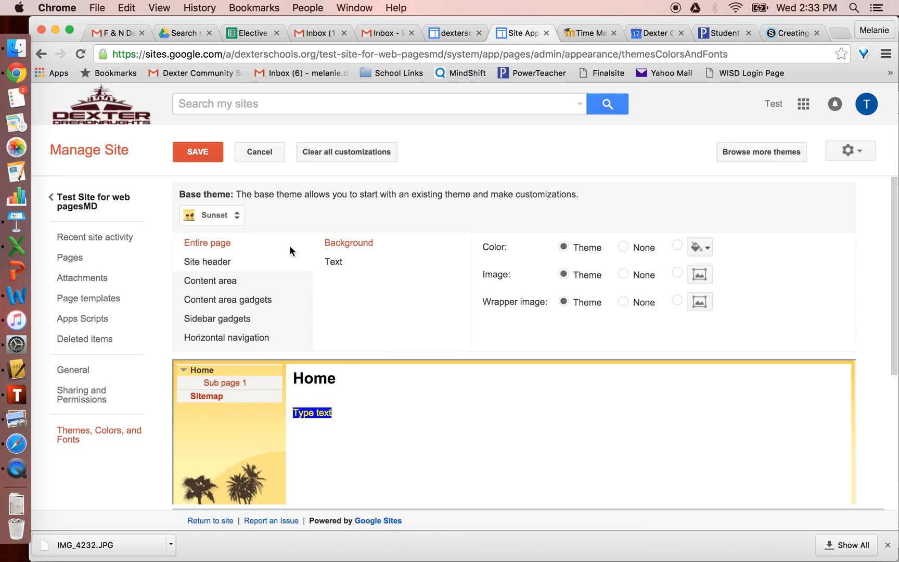
left_click(217, 158)
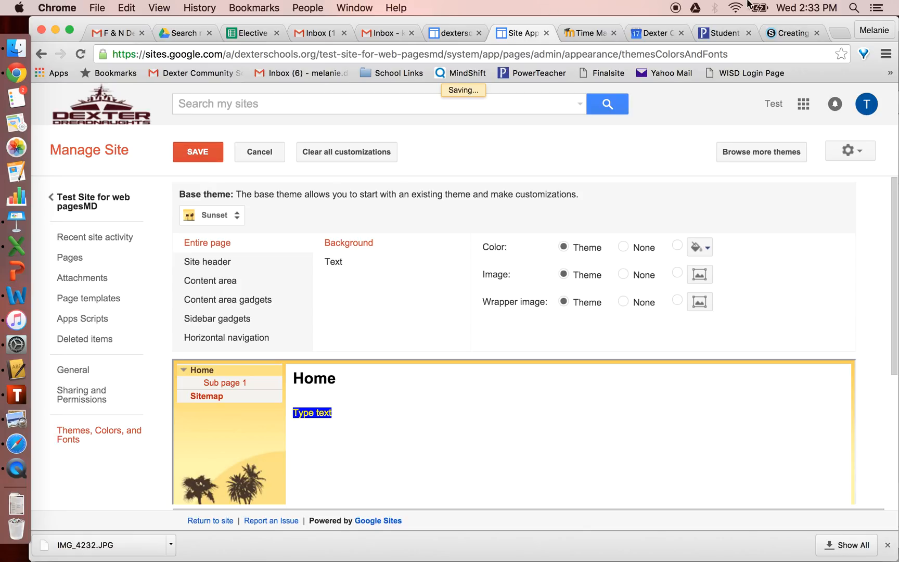